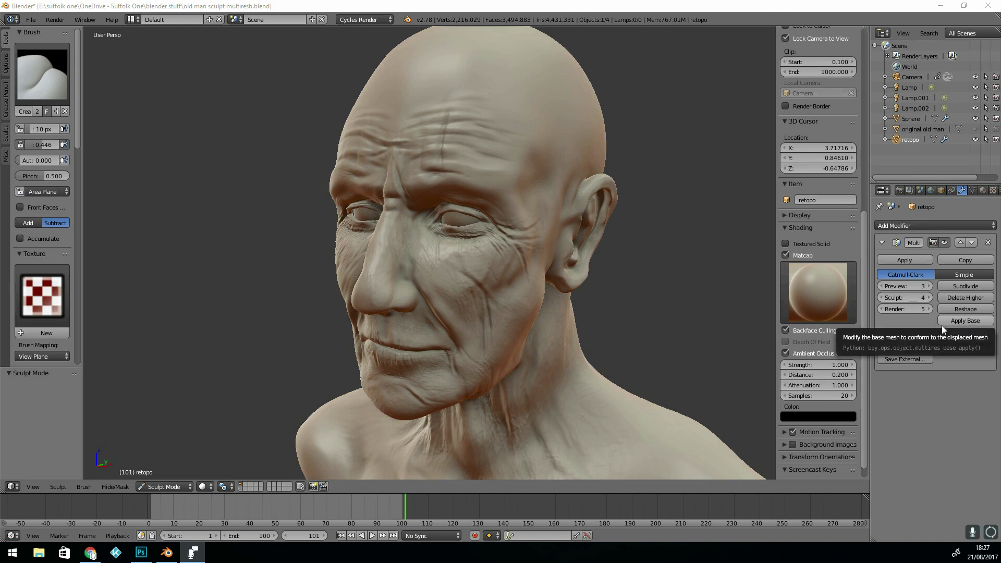
pyautogui.press('Tab')
pyautogui.press('Tab')
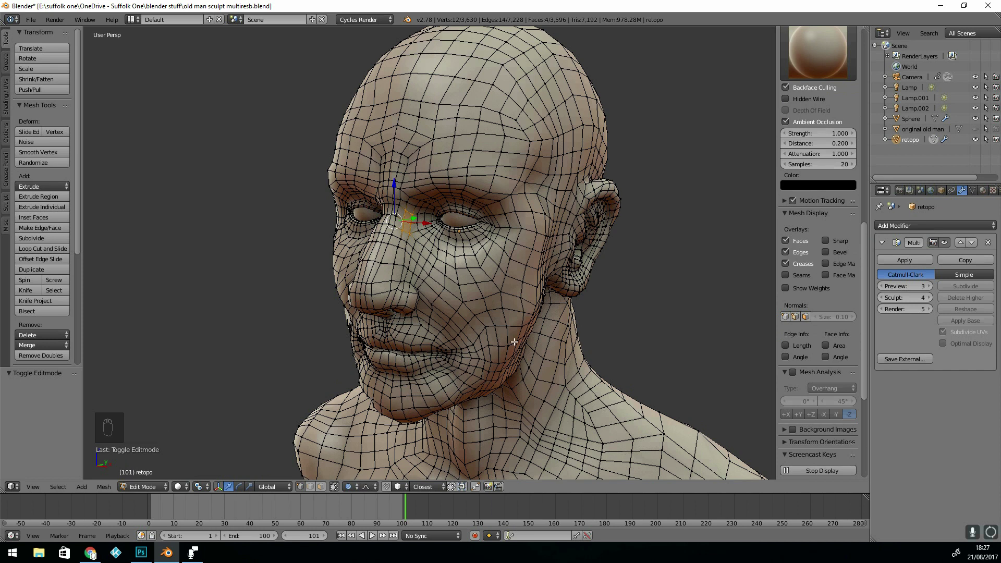
pyautogui.press('Tab')
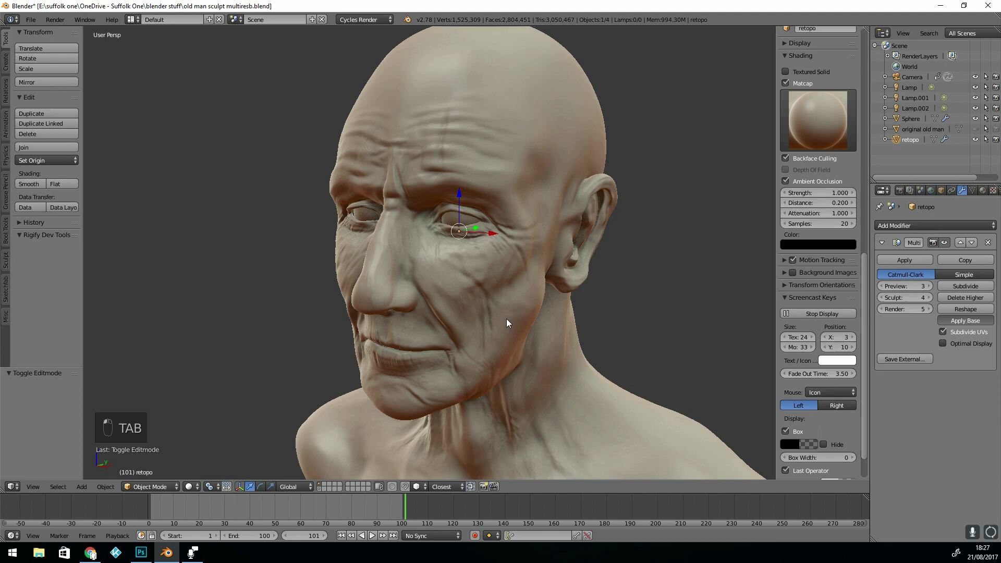
pyautogui.press('Tab')
pyautogui.press('Tab')
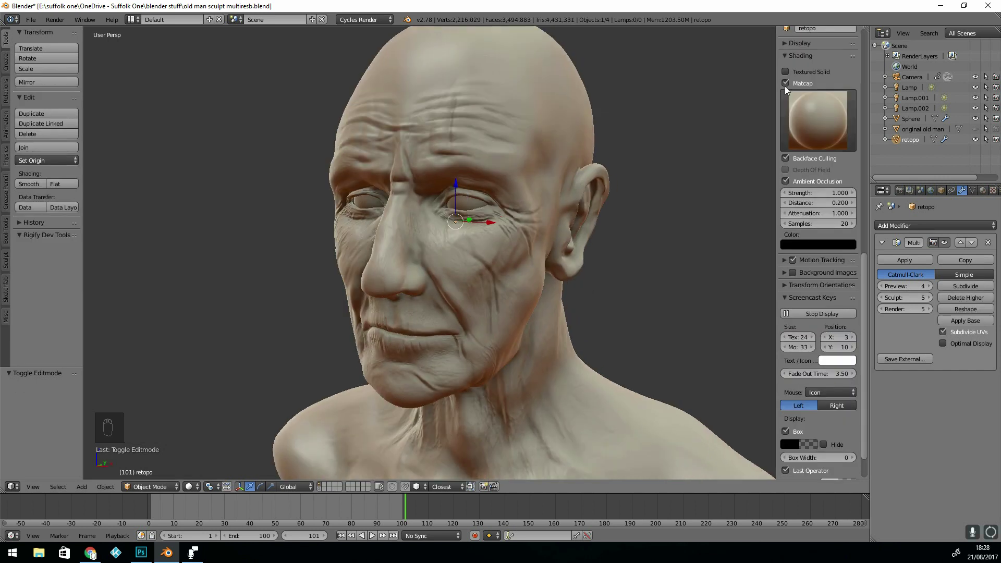
# Turn off Matcap shading and, in Edit Mode, mark the edge loop around the base of the neck as a seam
pyautogui.click(785, 83)
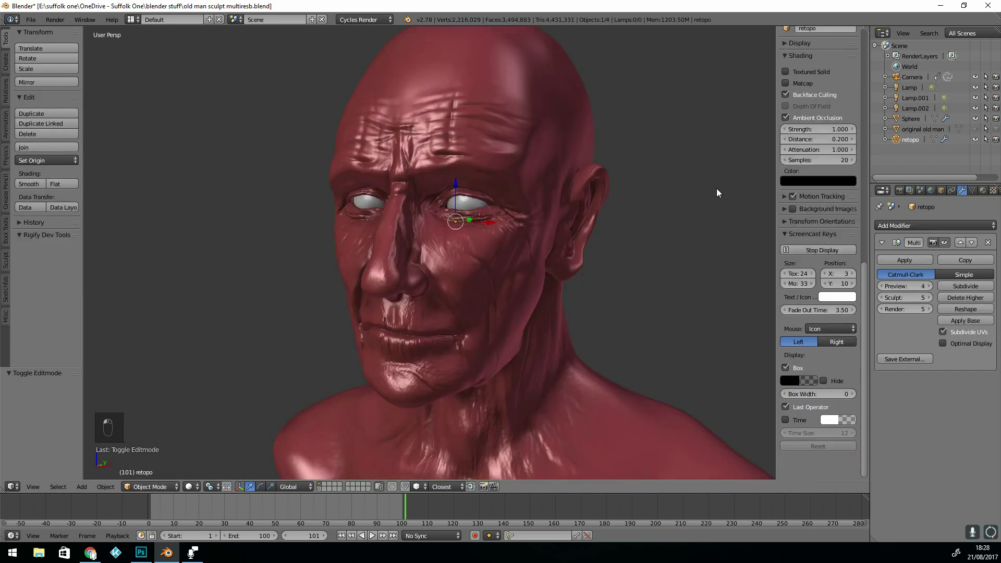
pyautogui.press('Tab')
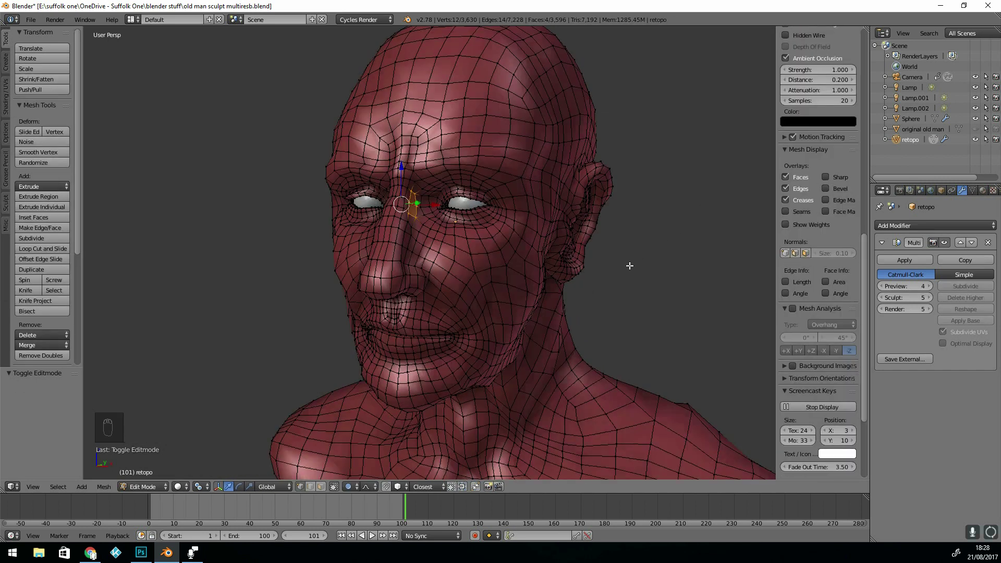
pyautogui.moveTo(630, 266); pyautogui.dragTo(588, 339, button='middle')
pyautogui.keyDown('alt'); pyautogui.rightClick(585, 351); pyautogui.keyUp('alt')
pyautogui.keyDown('alt'); pyautogui.keyDown('shift'); pyautogui.rightClick(525, 385); pyautogui.keyUp('shift'); pyautogui.keyUp('alt')
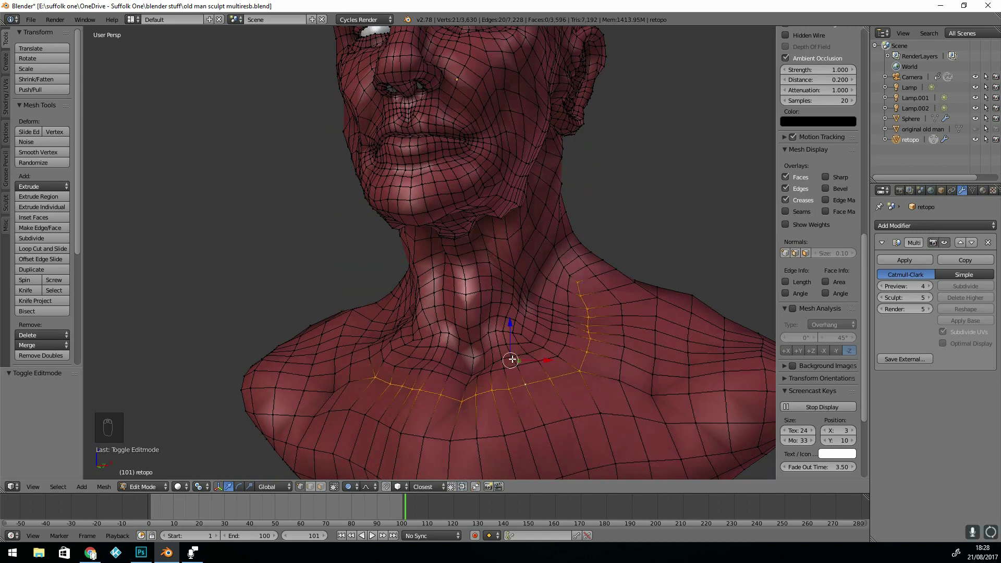
pyautogui.moveTo(650, 313); pyautogui.dragTo(661, 342, button='middle')
pyautogui.keyDown('alt'); pyautogui.keyDown('shift'); pyautogui.rightClick(674, 295); pyautogui.keyUp('shift'); pyautogui.keyUp('alt')
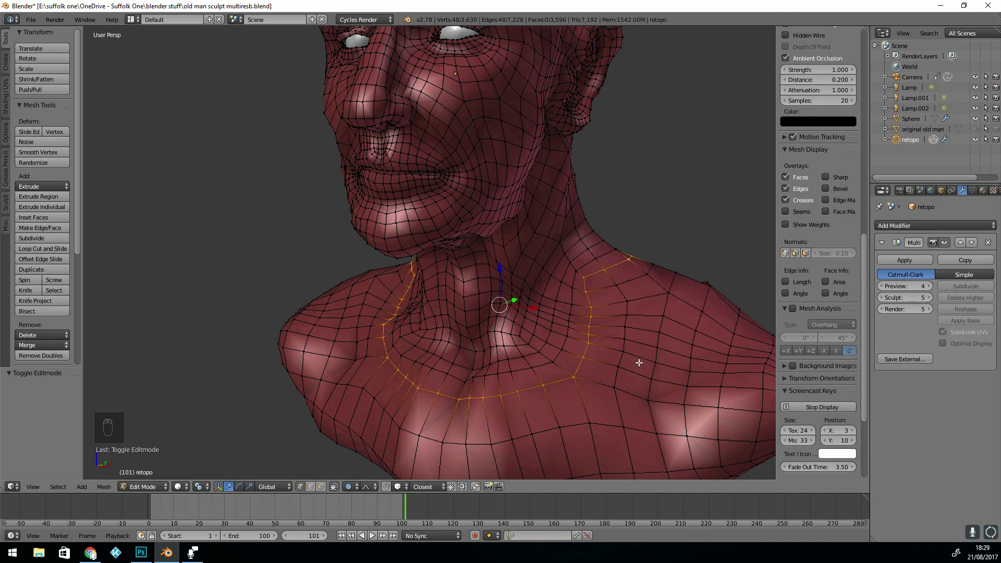
pyautogui.hotkey('ctrl', 'e')
pyautogui.click(636, 305)
# Using edge selection, mark a seam along the edge loop over both shoulders and join it to the neck-base seam on each side
pyautogui.moveTo(636, 307); pyautogui.dragTo(560, 266, button='middle')
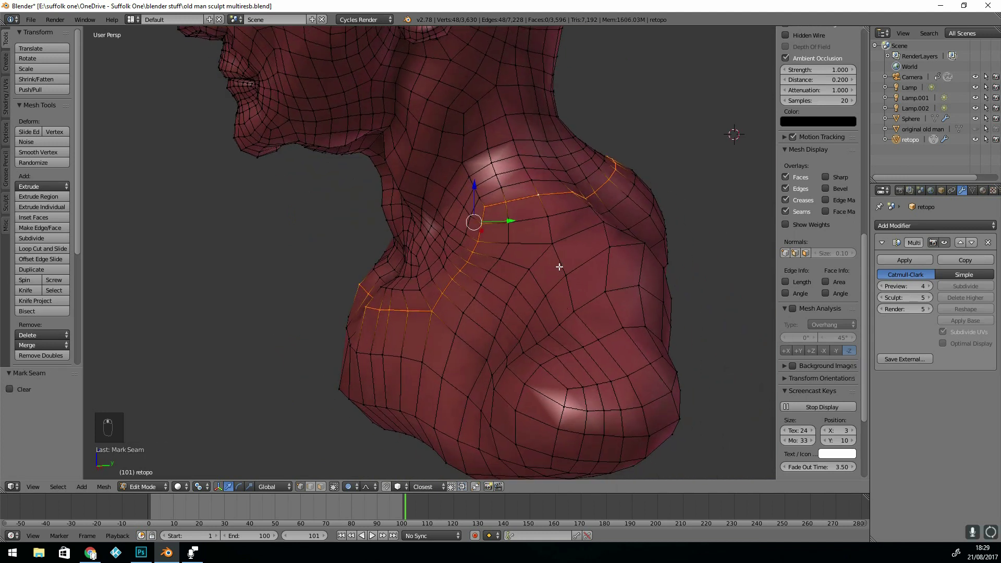
pyautogui.keyDown('alt'); pyautogui.rightClick(560, 266); pyautogui.keyUp('alt')
pyautogui.hotkey('ctrl', 'Tab')
pyautogui.click(518, 234)
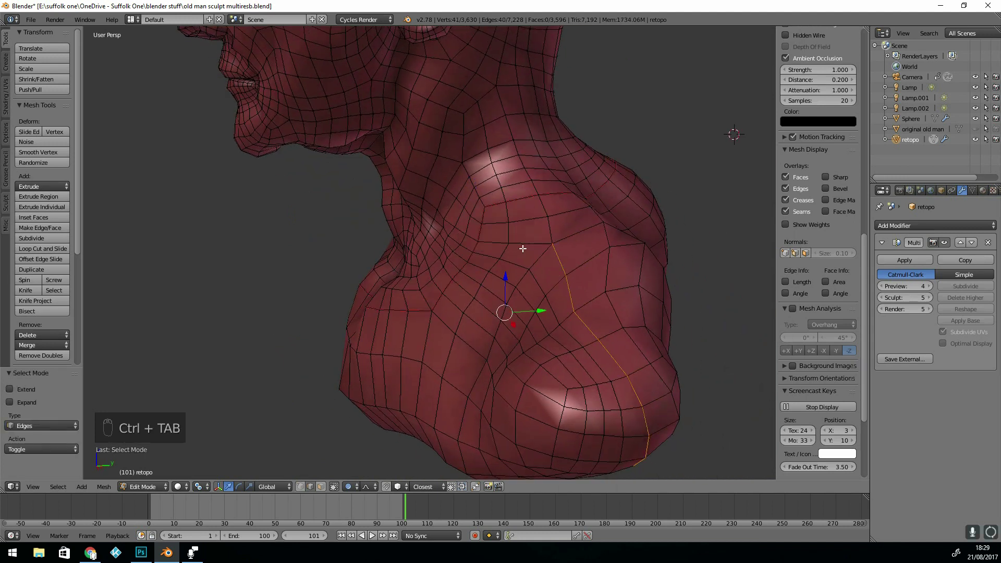
pyautogui.keyDown('shift'); pyautogui.rightClick(525, 245); pyautogui.keyUp('shift')
pyautogui.keyDown('shift'); pyautogui.rightClick(500, 242); pyautogui.keyUp('shift')
pyautogui.moveTo(406, 293); pyautogui.dragTo(335, 240, button='middle')
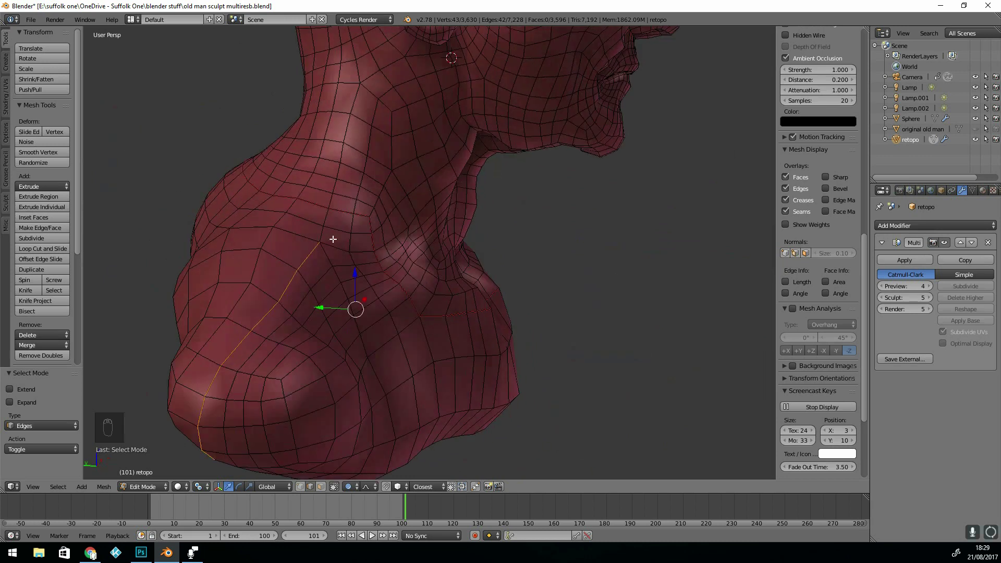
pyautogui.keyDown('ctrl'); pyautogui.rightClick(326, 229); pyautogui.keyUp('ctrl')
pyautogui.hotkey('ctrl', 'e')
pyautogui.click(378, 227)
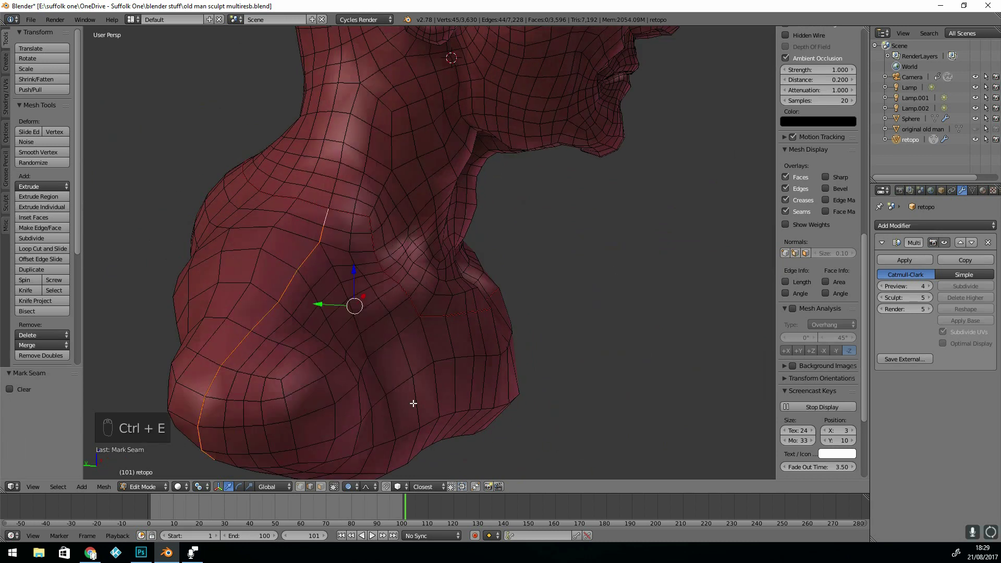
# Mark the central edge loop along the back and up the front of the neck to beneath the chin as a seam, leaving out the face
pyautogui.moveTo(423, 237); pyautogui.dragTo(501, 261, button='middle')
pyautogui.keyDown('alt'); pyautogui.rightClick(503, 171); pyautogui.keyUp('alt')
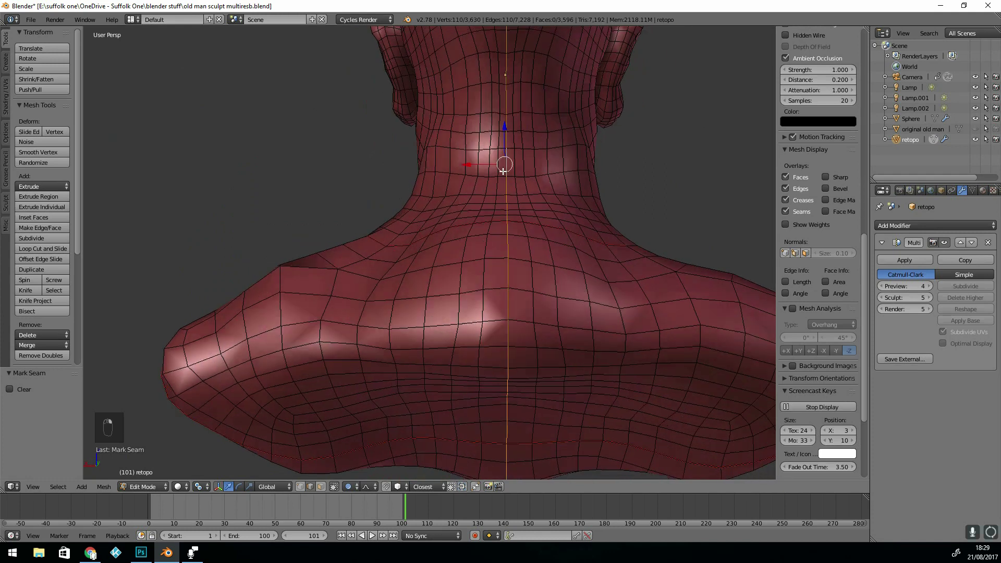
pyautogui.moveTo(503, 213)
pyautogui.mouseDown(button='middle')
pyautogui.moveTo(337, 221)
pyautogui.moveTo(681, 165)
pyautogui.moveTo(563, 212)
pyautogui.mouseUp(button='middle')
pyautogui.press('c')
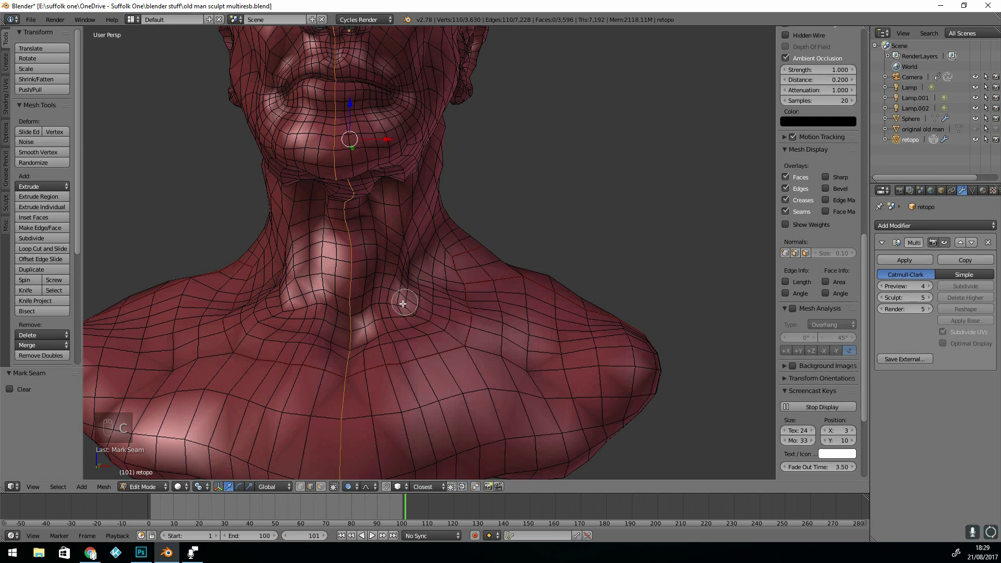
pyautogui.moveTo(340, 174); pyautogui.dragTo(341, 100, button='middle')
pyautogui.rightClick(439, 211)
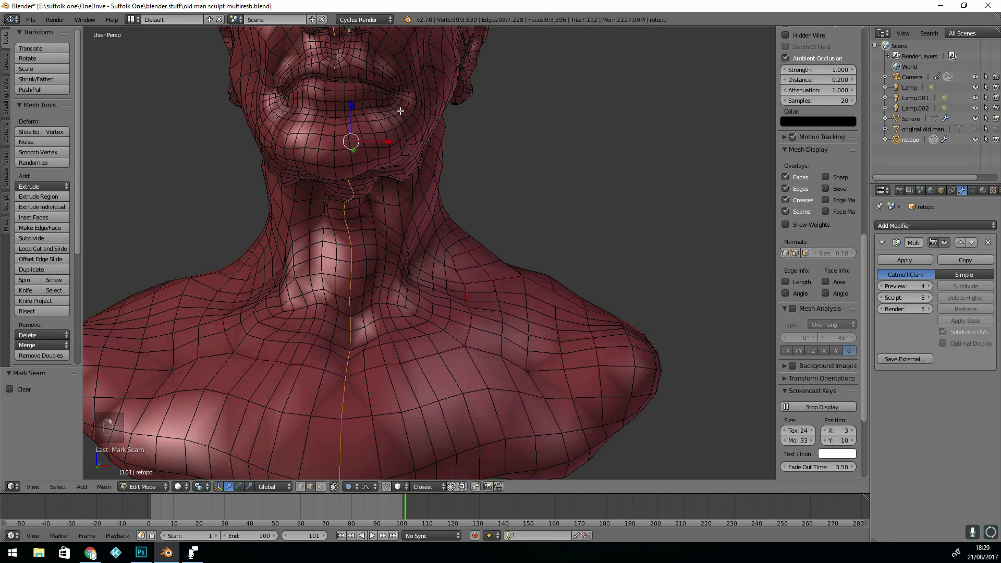
pyautogui.moveTo(400, 111)
pyautogui.keyDown('shift'); pyautogui.mouseDown(button='middle')
pyautogui.moveTo(455, 272)
pyautogui.moveTo(450, 80)
pyautogui.moveTo(460, 81)
pyautogui.mouseUp(button='middle'); pyautogui.keyUp('shift')
pyautogui.press('c')
pyautogui.rightClick(460, 82)
pyautogui.keyDown('shift'); pyautogui.moveTo(525, 61); pyautogui.dragTo(532, 125, button='middle'); pyautogui.keyUp('shift')
pyautogui.moveTo(484, 269)
pyautogui.mouseDown(button='middle')
pyautogui.moveTo(480, 194)
pyautogui.moveTo(447, 219)
pyautogui.mouseUp(button='middle')
pyautogui.press('c')
pyautogui.rightClick(447, 226)
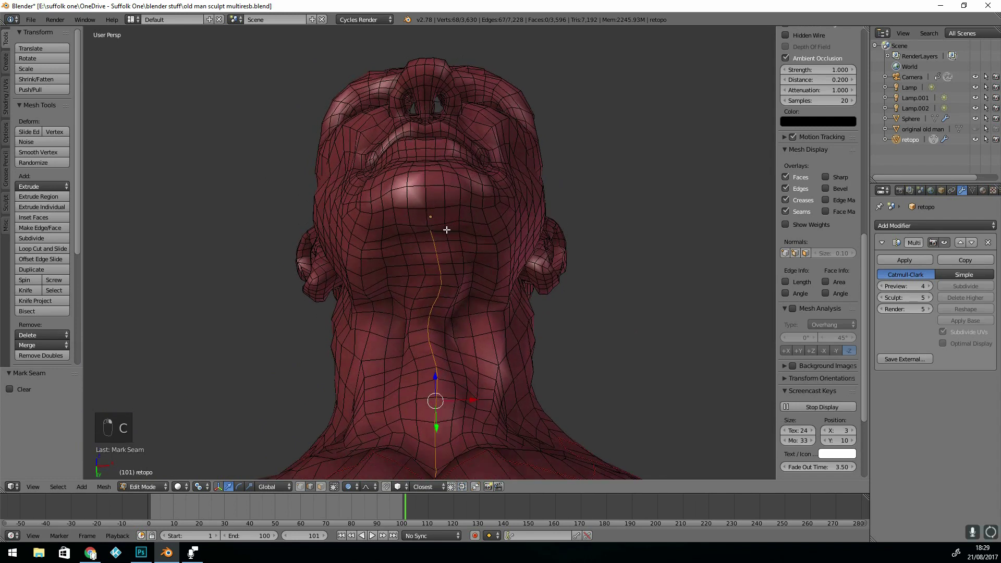
pyautogui.hotkey('ctrl', 'e')
pyautogui.click(441, 229)
# Mark a row of edges running crosswise under the chin, centred on the neck seam, as a seam
pyautogui.moveTo(443, 292); pyautogui.dragTo(422, 318, button='middle')
pyautogui.moveTo(451, 435); pyautogui.dragTo(431, 206, button='middle')
pyautogui.rightClick(416, 204)
pyautogui.keyDown('shift'); pyautogui.rightClick(398, 203); pyautogui.keyUp('shift')
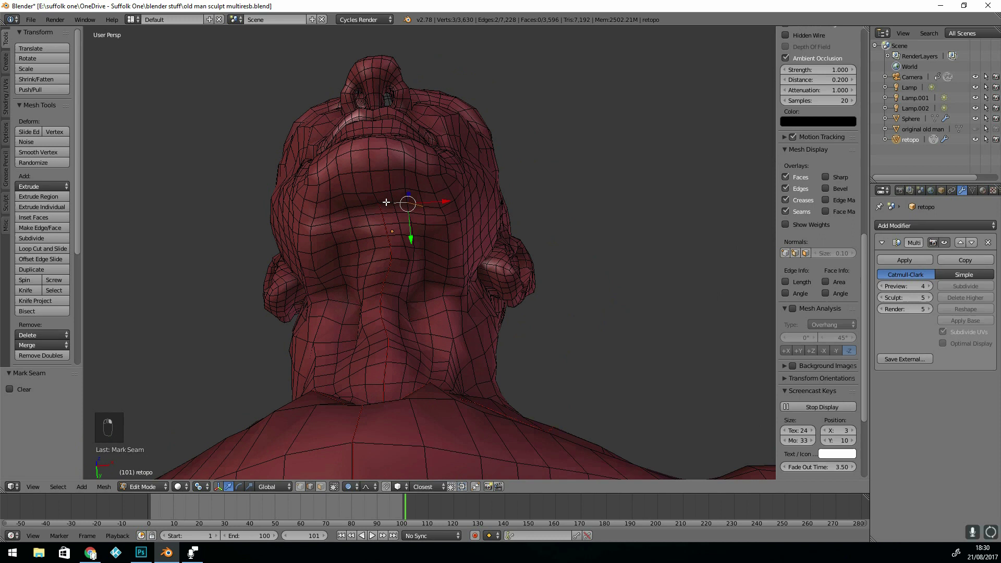
pyautogui.keyDown('shift'); pyautogui.rightClick(386, 202); pyautogui.keyUp('shift')
pyautogui.keyDown('shift'); pyautogui.rightClick(371, 205); pyautogui.keyUp('shift')
pyautogui.keyDown('shift'); pyautogui.rightClick(356, 206); pyautogui.keyUp('shift')
pyautogui.keyDown('shift'); pyautogui.rightClick(340, 209); pyautogui.keyUp('shift')
pyautogui.keyDown('shift'); pyautogui.rightClick(431, 208); pyautogui.keyUp('shift')
pyautogui.keyDown('shift'); pyautogui.rightClick(322, 215); pyautogui.keyUp('shift')
pyautogui.hotkey('ctrl', 'e')
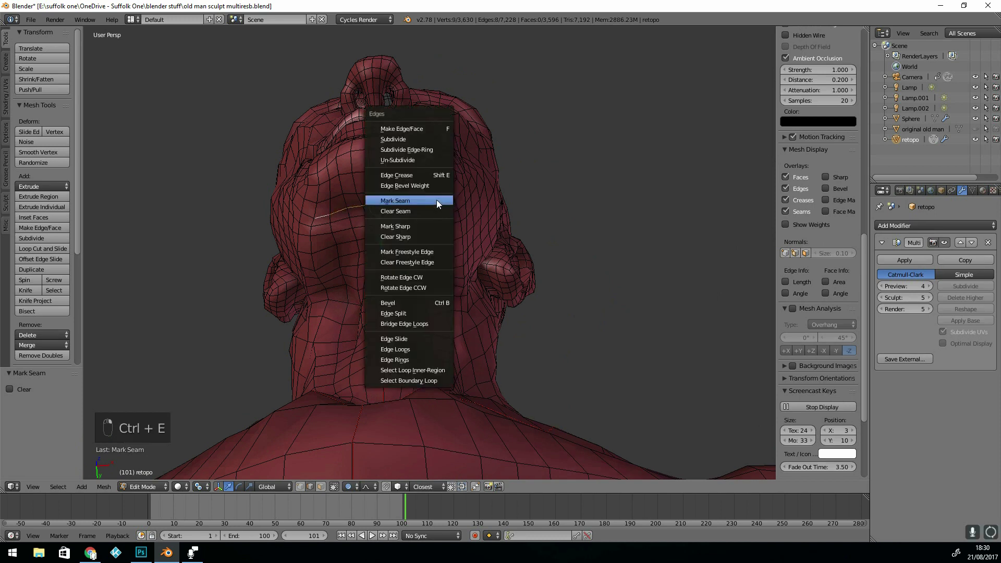
pyautogui.click(434, 199)
# Mark a seam from above the model's right ear, around behind it and down the side of the neck to the neck-base seam
pyautogui.moveTo(373, 282); pyautogui.dragTo(462, 322, button='middle')
pyautogui.rightClick(459, 328)
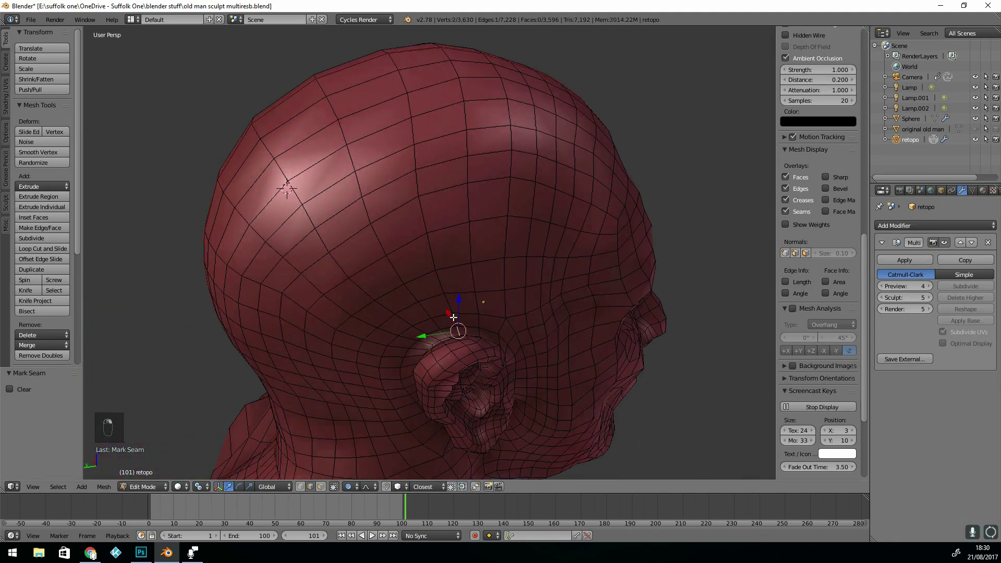
pyautogui.keyDown('shift'); pyautogui.rightClick(445, 319); pyautogui.keyUp('shift')
pyautogui.keyDown('shift'); pyautogui.rightClick(436, 320); pyautogui.keyUp('shift')
pyautogui.moveTo(437, 337); pyautogui.dragTo(449, 292, button='middle')
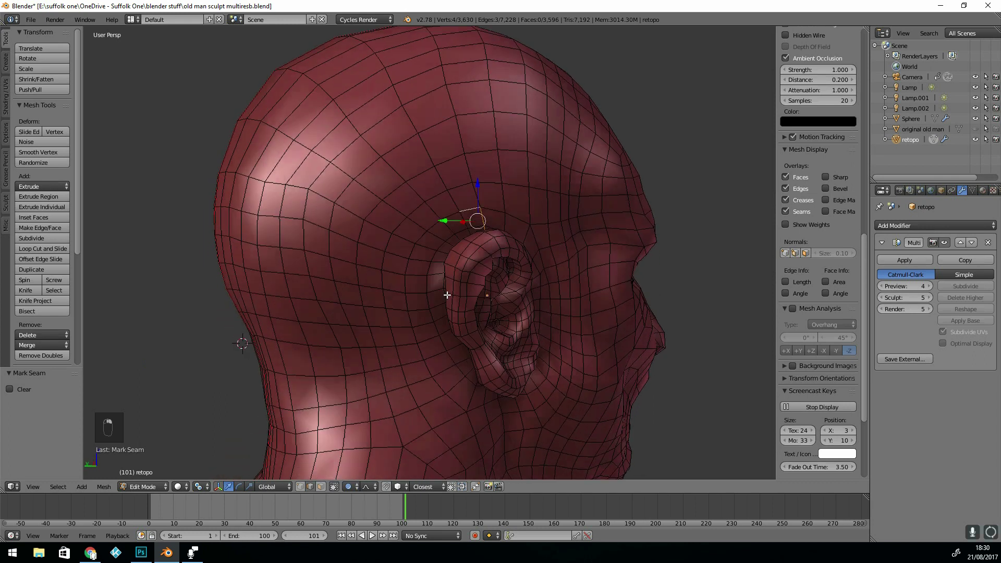
pyautogui.press('c')
pyautogui.moveTo(480, 209)
pyautogui.mouseDown()
pyautogui.moveTo(408, 274)
pyautogui.moveTo(456, 396)
pyautogui.mouseUp()
pyautogui.moveTo(467, 382); pyautogui.dragTo(428, 276, button='middle')
pyautogui.moveTo(389, 329); pyautogui.dragTo(427, 412, button='middle')
pyautogui.rightClick(426, 412)
pyautogui.keyDown('shift'); pyautogui.moveTo(510, 366); pyautogui.dragTo(405, 230, button='middle'); pyautogui.keyUp('shift')
pyautogui.moveTo(404, 229); pyautogui.dragTo(389, 233, button='middle')
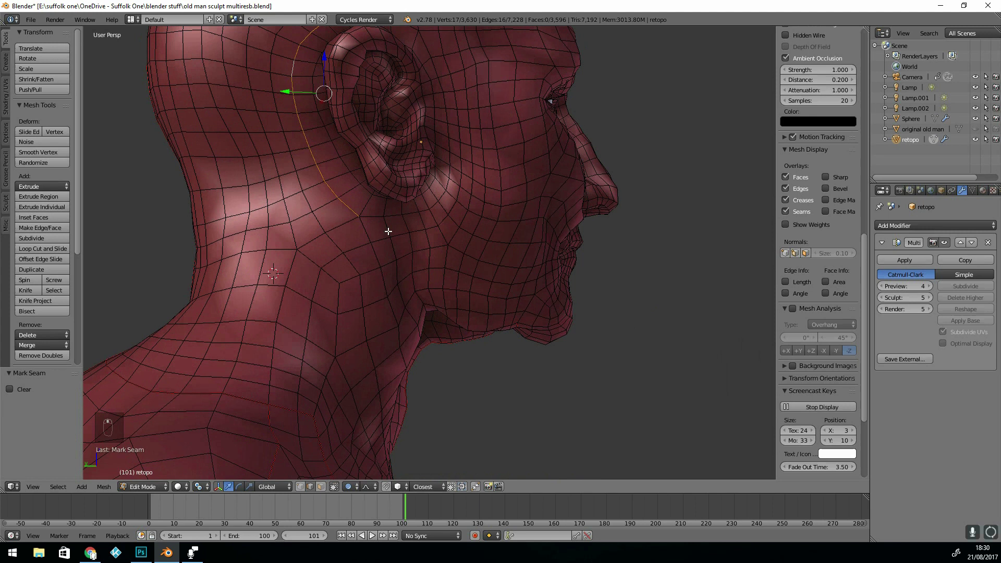
pyautogui.keyDown('shift'); pyautogui.rightClick(342, 225); pyautogui.keyUp('shift')
pyautogui.keyDown('shift'); pyautogui.rightClick(312, 242); pyautogui.keyUp('shift')
pyautogui.keyDown('shift'); pyautogui.rightClick(295, 265); pyautogui.keyUp('shift')
pyautogui.keyDown('shift'); pyautogui.rightClick(282, 303); pyautogui.keyUp('shift')
pyautogui.keyDown('shift'); pyautogui.rightClick(275, 340); pyautogui.keyUp('shift')
pyautogui.keyDown('shift'); pyautogui.rightClick(275, 358); pyautogui.keyUp('shift')
pyautogui.keyDown('shift'); pyautogui.rightClick(271, 376); pyautogui.keyUp('shift')
pyautogui.keyDown('shift'); pyautogui.rightClick(270, 395); pyautogui.keyUp('shift')
pyautogui.moveTo(371, 348); pyautogui.dragTo(339, 360, button='middle')
pyautogui.hotkey('ctrl', 'e')
pyautogui.click(368, 308)
# Mark a matching seam from above the model's left ear, around behind it and down the neck to the shoulder seam
pyautogui.moveTo(605, 254); pyautogui.dragTo(380, 261, button='middle')
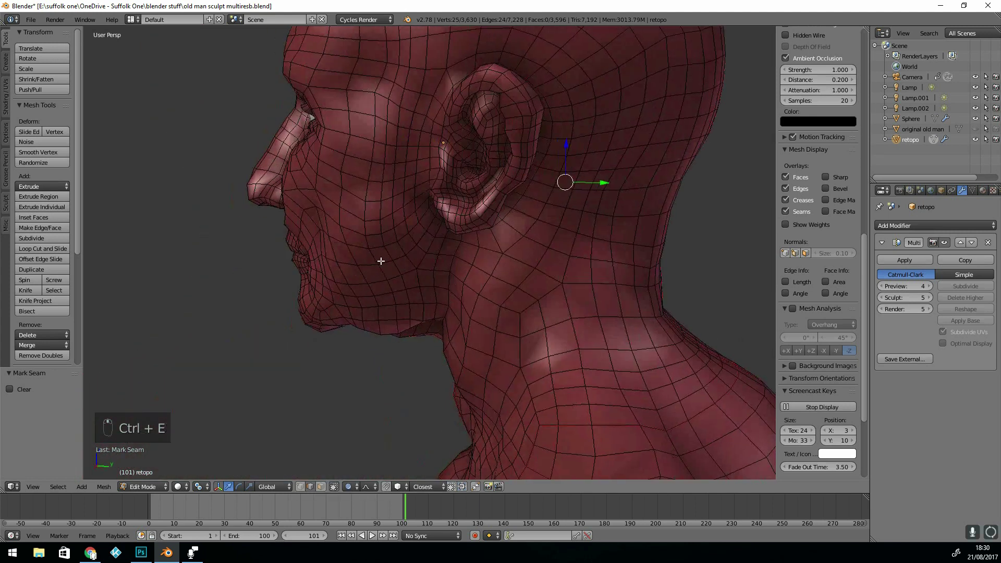
pyautogui.keyDown('shift'); pyautogui.moveTo(584, 125); pyautogui.dragTo(511, 239, button='middle'); pyautogui.keyUp('shift')
pyautogui.rightClick(405, 190)
pyautogui.press('c')
pyautogui.moveTo(445, 198)
pyautogui.mouseDown()
pyautogui.moveTo(476, 232)
pyautogui.moveTo(440, 353)
pyautogui.mouseUp()
pyautogui.moveTo(484, 340); pyautogui.dragTo(490, 277, button='middle')
pyautogui.moveTo(431, 210)
pyautogui.mouseDown(button='middle')
pyautogui.moveTo(449, 308)
pyautogui.moveTo(415, 357)
pyautogui.mouseUp(button='middle')
pyautogui.rightClick(415, 356)
pyautogui.keyDown('shift'); pyautogui.rightClick(434, 388); pyautogui.keyUp('shift')
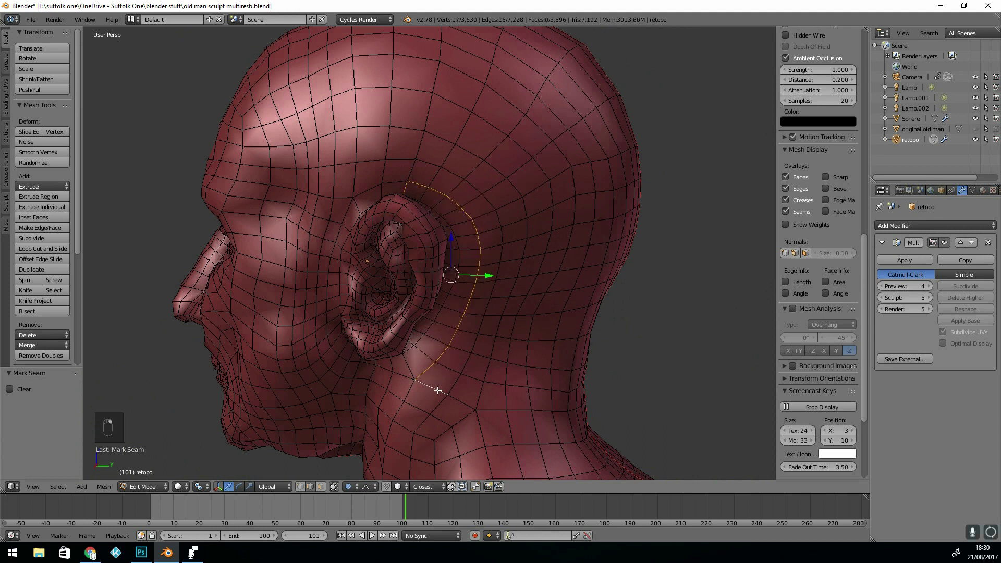
pyautogui.keyDown('shift'); pyautogui.rightClick(463, 403); pyautogui.keyUp('shift')
pyautogui.keyDown('shift'); pyautogui.moveTo(550, 364); pyautogui.dragTo(550, 174, button='middle'); pyautogui.keyUp('shift')
pyautogui.keyDown('shift'); pyautogui.rightClick(486, 216); pyautogui.keyUp('shift')
pyautogui.keyDown('shift'); pyautogui.rightClick(496, 251); pyautogui.keyUp('shift')
pyautogui.keyDown('shift'); pyautogui.rightClick(500, 277); pyautogui.keyUp('shift')
pyautogui.keyDown('shift'); pyautogui.rightClick(501, 291); pyautogui.keyUp('shift')
pyautogui.keyDown('shift'); pyautogui.rightClick(503, 307); pyautogui.keyUp('shift')
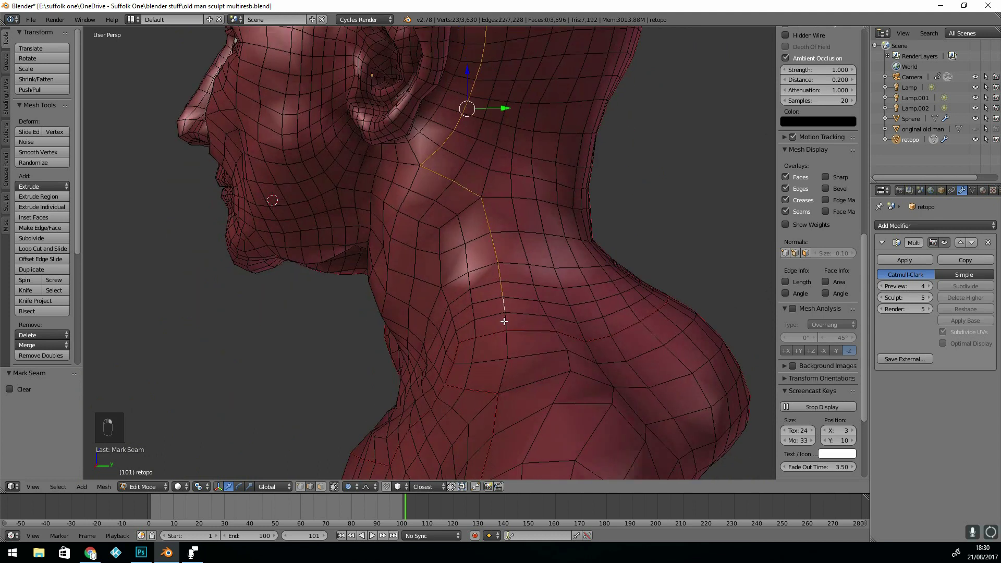
pyautogui.keyDown('shift'); pyautogui.rightClick(504, 322); pyautogui.keyUp('shift')
pyautogui.moveTo(503, 322); pyautogui.dragTo(568, 306, button='middle')
pyautogui.keyDown('shift'); pyautogui.rightClick(587, 336); pyautogui.keyUp('shift')
pyautogui.keyDown('ctrl'); pyautogui.rightClick(591, 346); pyautogui.keyUp('ctrl')
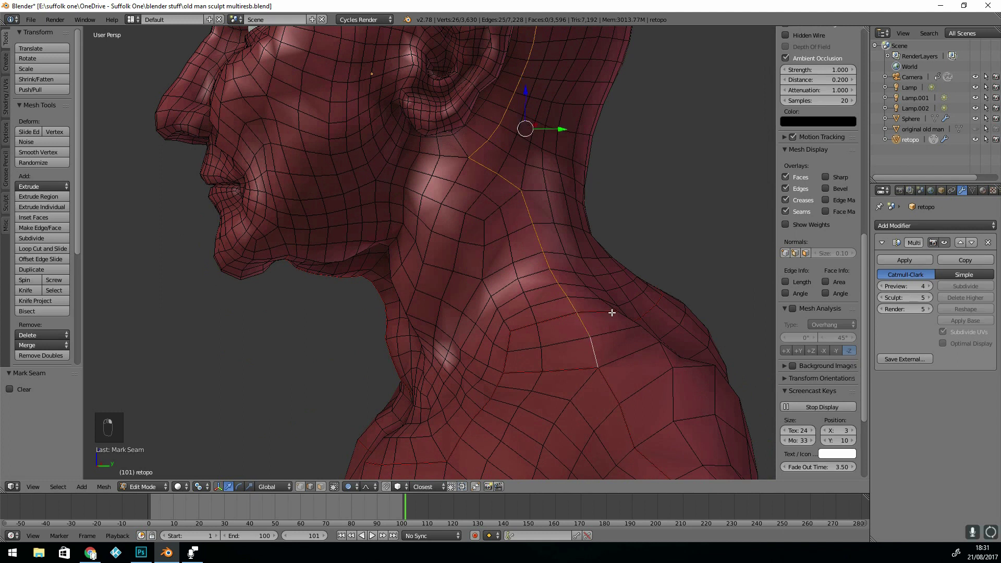
pyautogui.hotkey('ctrl', 'e')
pyautogui.click(599, 311)
# Clear the seam from the two stray horizontal edges at the top of the model's left shoulder
pyautogui.keyDown('ctrl'); pyautogui.rightClick(558, 362); pyautogui.keyUp('ctrl')
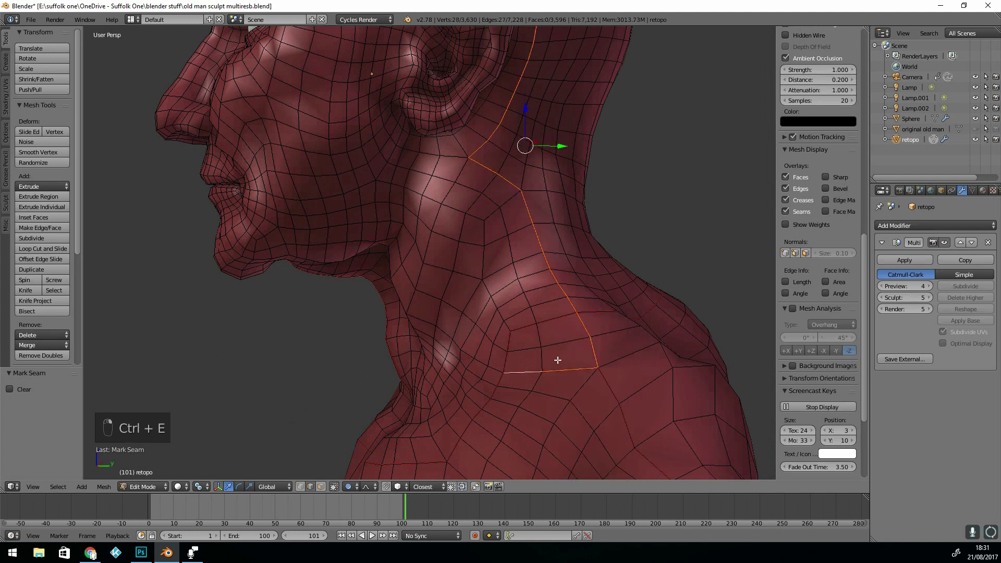
pyautogui.rightClick(569, 369)
pyautogui.keyDown('ctrl'); pyautogui.rightClick(523, 371); pyautogui.keyUp('ctrl')
pyautogui.hotkey('ctrl', 'e')
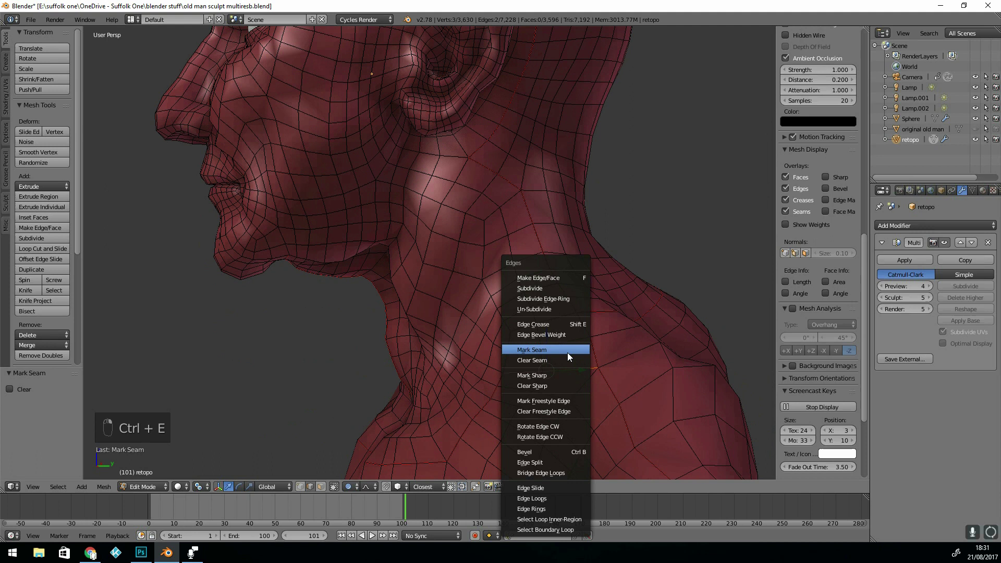
pyautogui.click(567, 360)
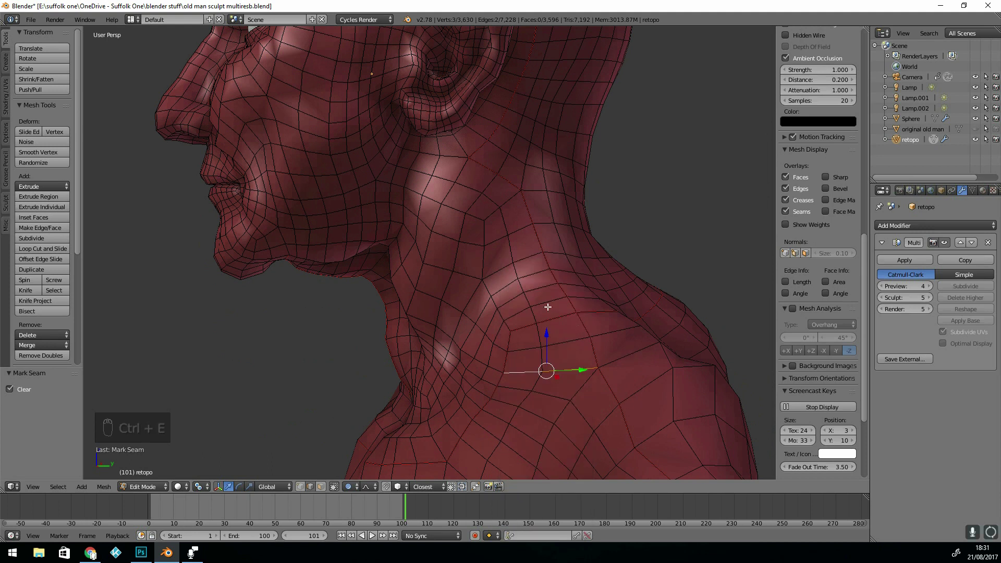
# Select the entire bust mesh and unwrap it along the marked seams
pyautogui.scroll(-5, 548, 306)
pyautogui.moveTo(634, 269); pyautogui.dragTo(484, 276, button='middle')
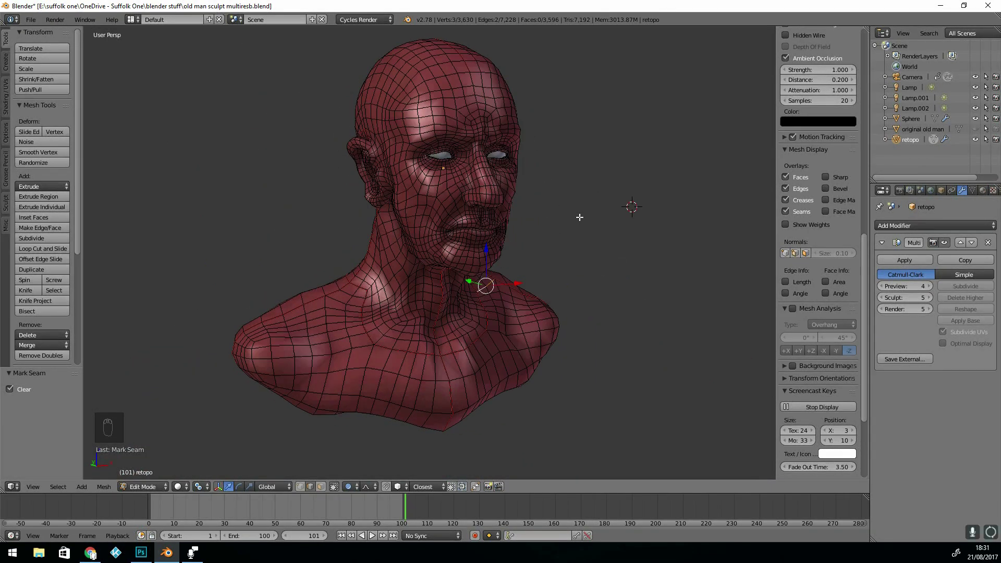
pyautogui.press('a')
pyautogui.press('a')
pyautogui.press('u')
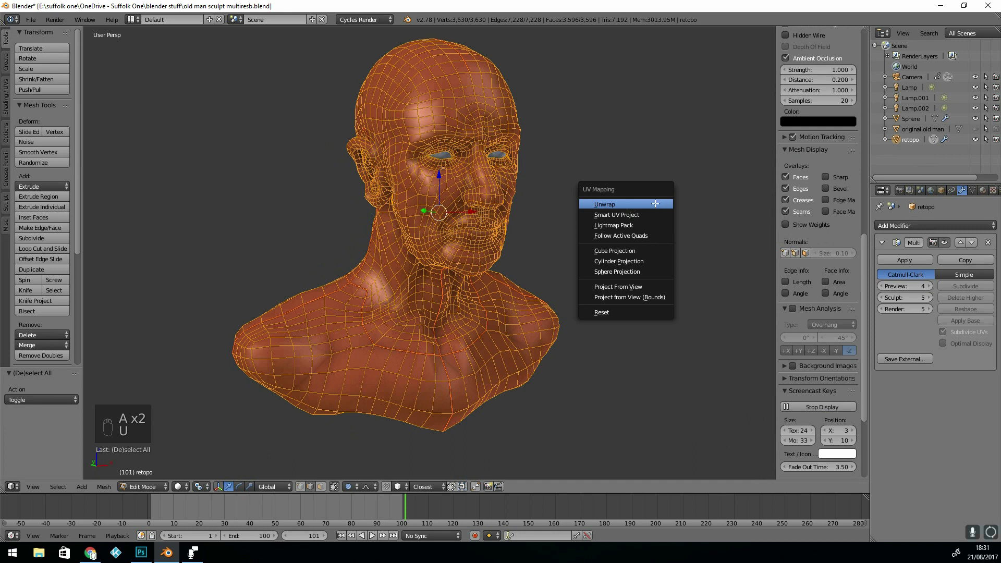
pyautogui.click(656, 204)
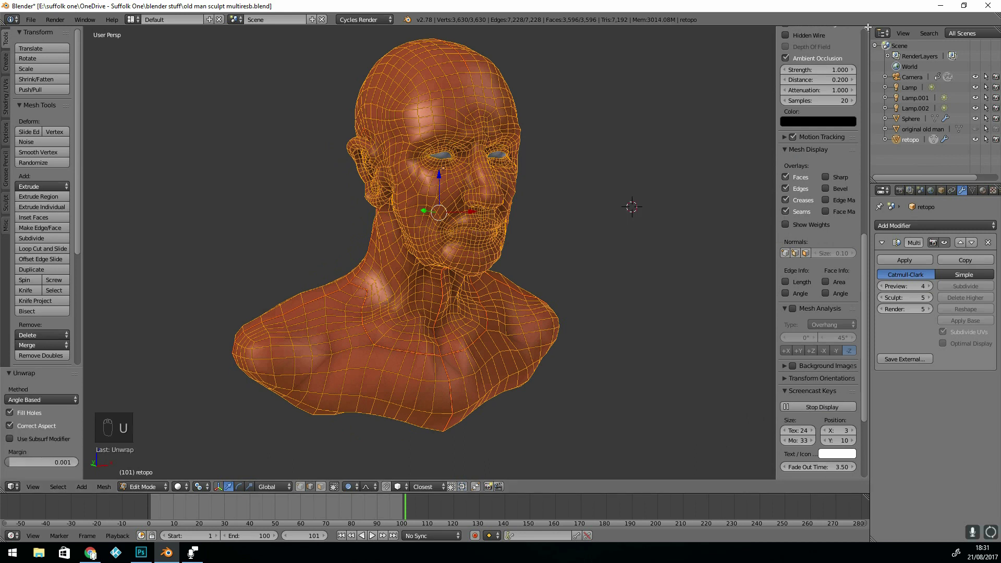
# Split the 3D view vertically, hide the new area's side panels and change it to a UV/Image Editor
pyautogui.moveTo(867, 29); pyautogui.dragTo(469, 61)
pyautogui.press('n')
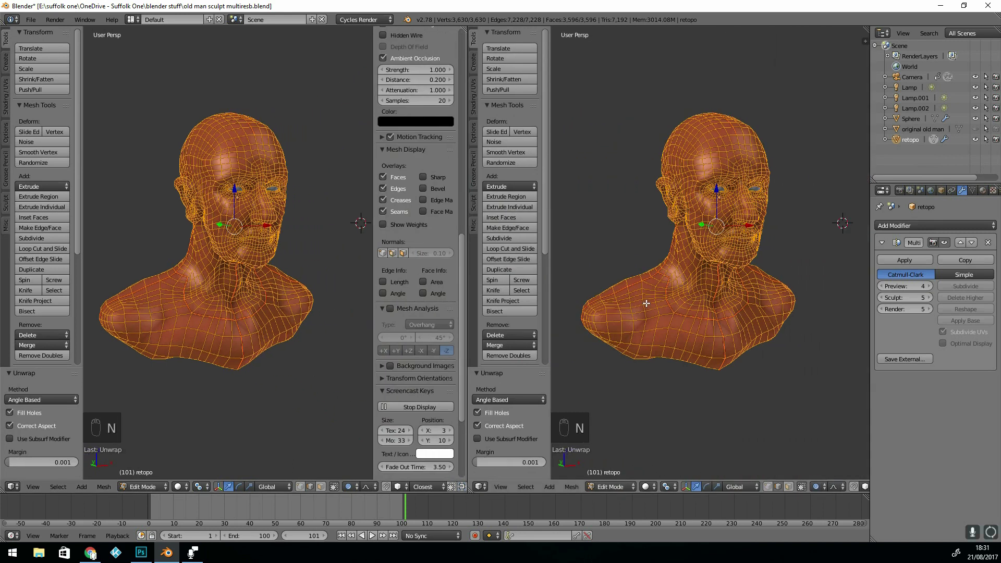
pyautogui.press('t')
pyautogui.click(480, 486)
pyautogui.click(509, 405)
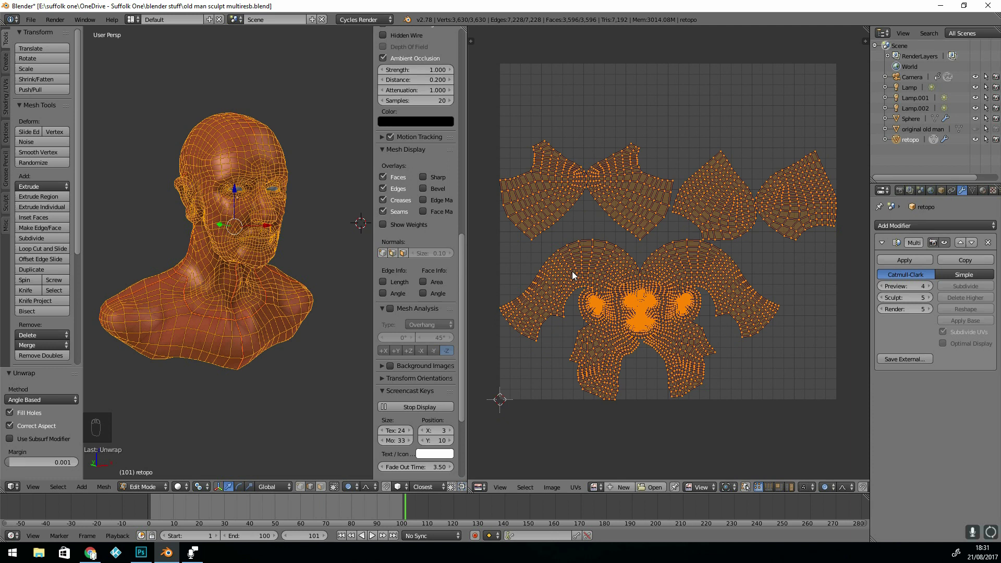
# Split the UV/Image Editor horizontally and change the upper area to a Node Editor showing the material's nodes
pyautogui.moveTo(865, 45); pyautogui.dragTo(746, 189)
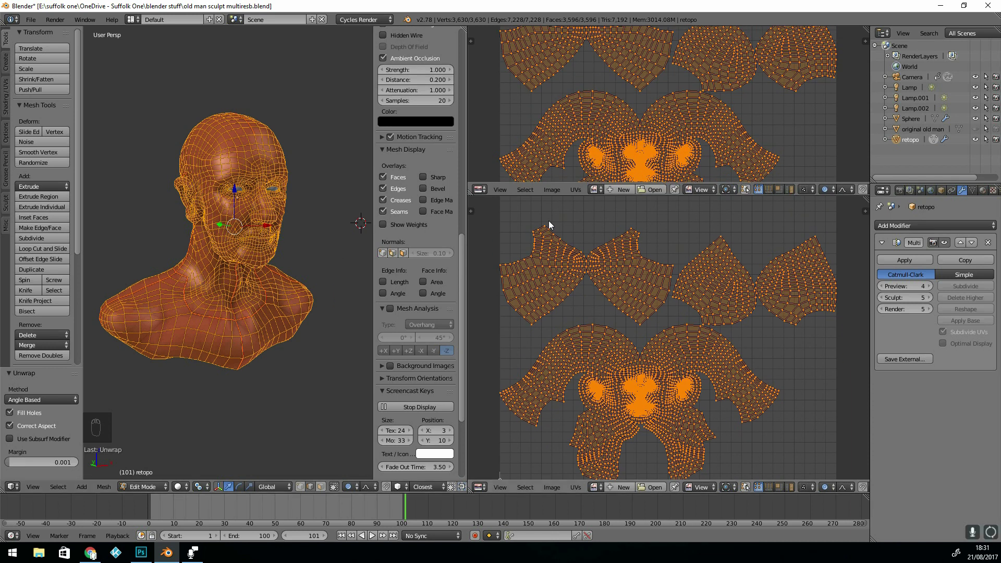
pyautogui.click(479, 189)
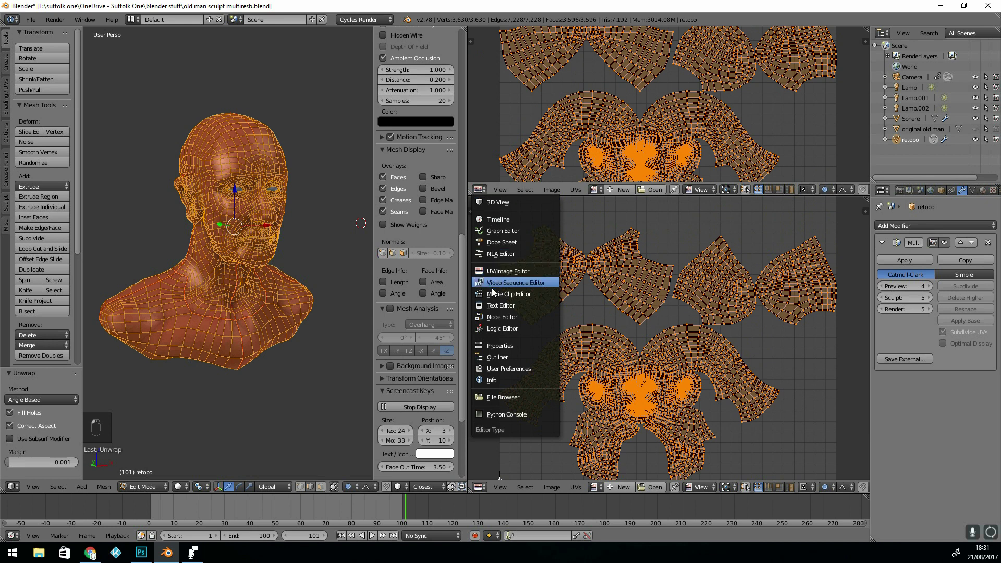
pyautogui.click(496, 317)
pyautogui.scroll(3, 620, 133)
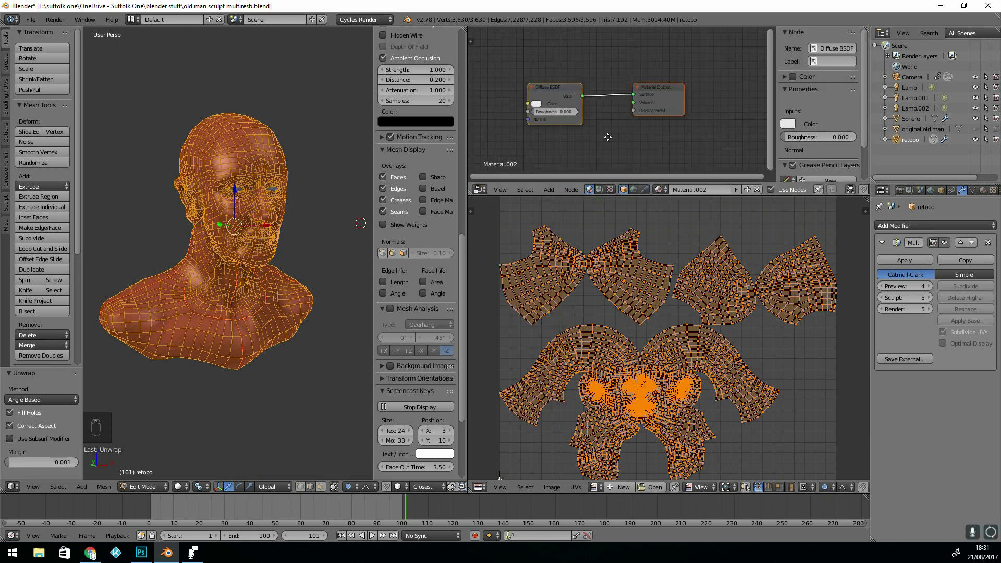
# Create a new image named grid 2 with the UV Grid generated type in the UV editor
pyautogui.click(622, 487)
pyautogui.click(657, 447)
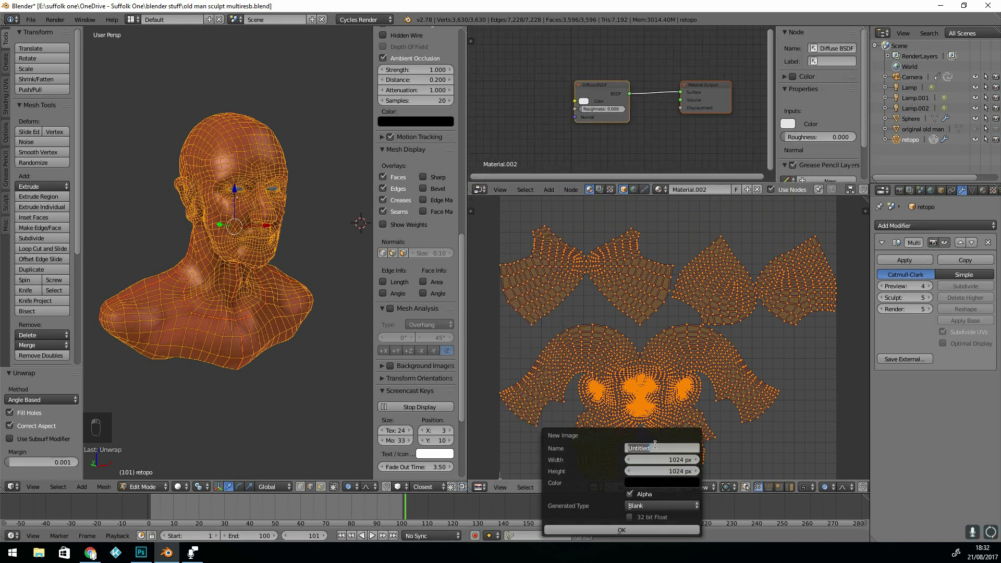
pyautogui.write('grid 2')
pyautogui.click(661, 505)
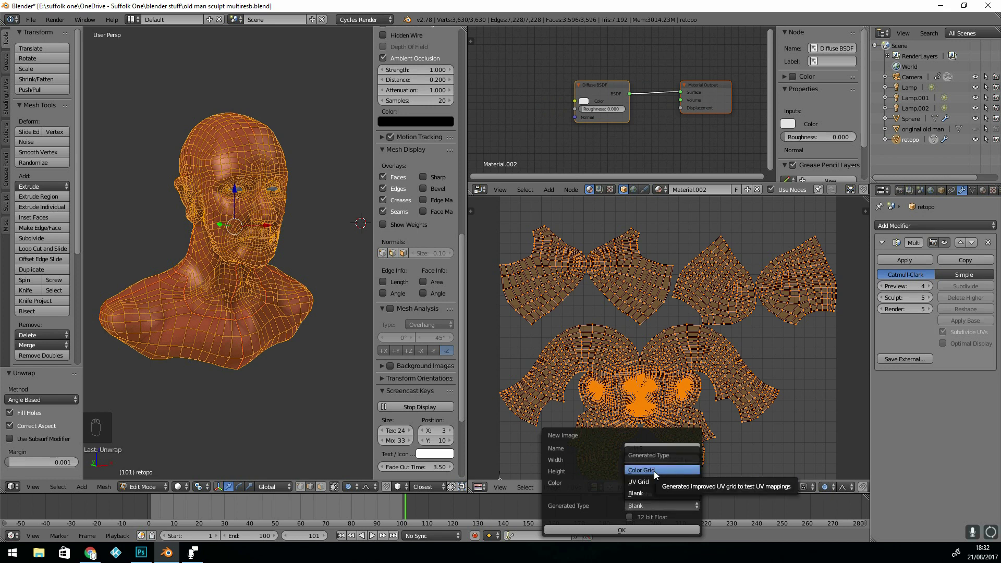
pyautogui.click(652, 480)
pyautogui.click(652, 529)
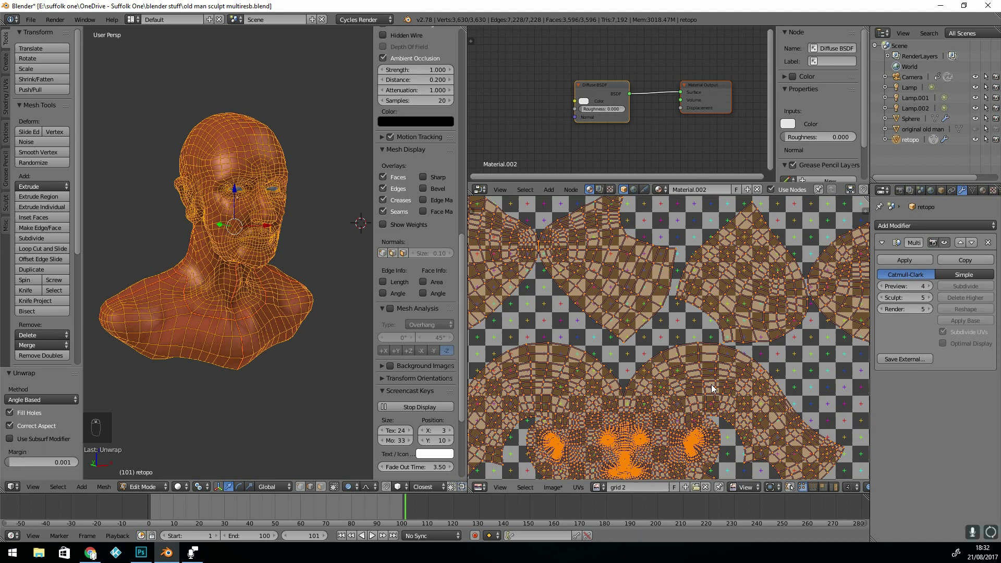
# Add an Image Texture node using the grid 2 image and link its Color output to the Diffuse BSDF Color input
pyautogui.hotkey('shift', 'a')
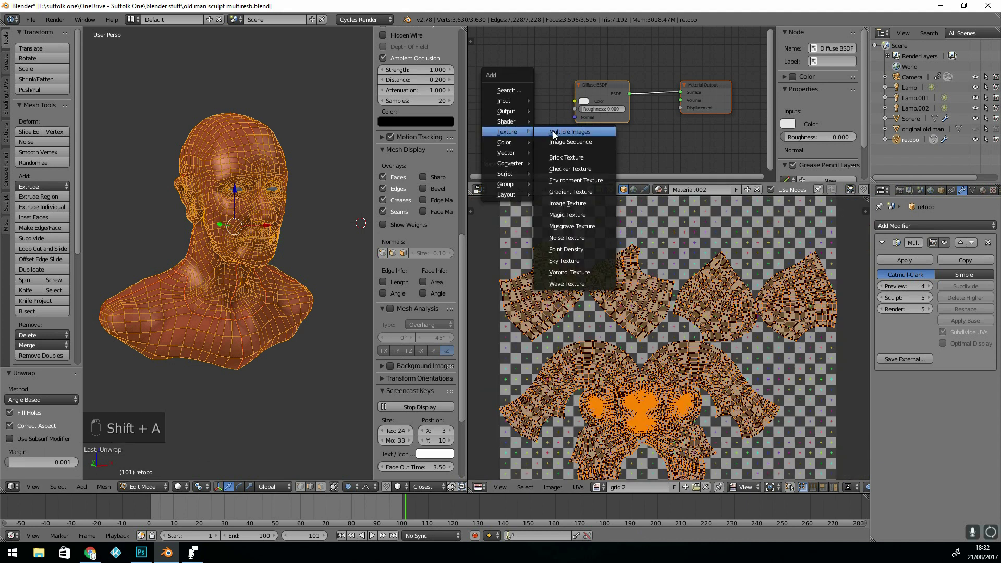
pyautogui.click(574, 203)
pyautogui.click(498, 79)
pyautogui.click(502, 101)
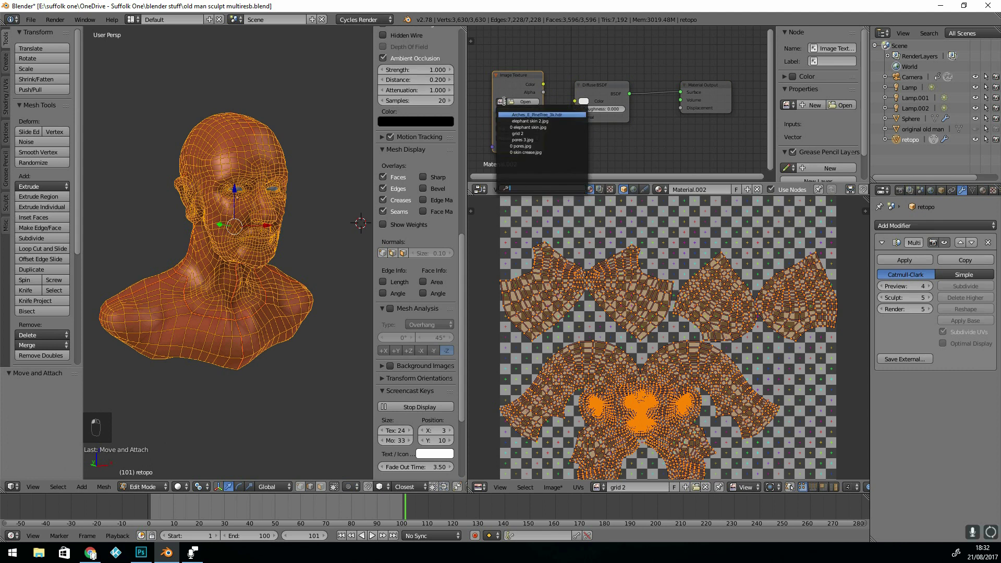
pyautogui.click(517, 134)
pyautogui.moveTo(543, 84); pyautogui.dragTo(574, 100)
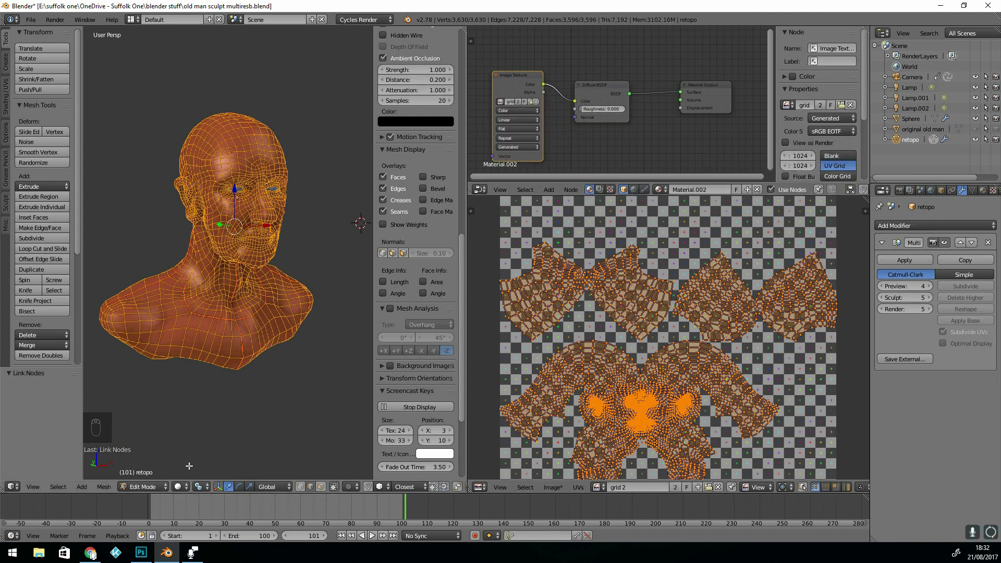
# Switch the 3D view to textured shading and inspect the checker pattern on the bust's face, neck and back
pyautogui.click(182, 487)
pyautogui.click(205, 450)
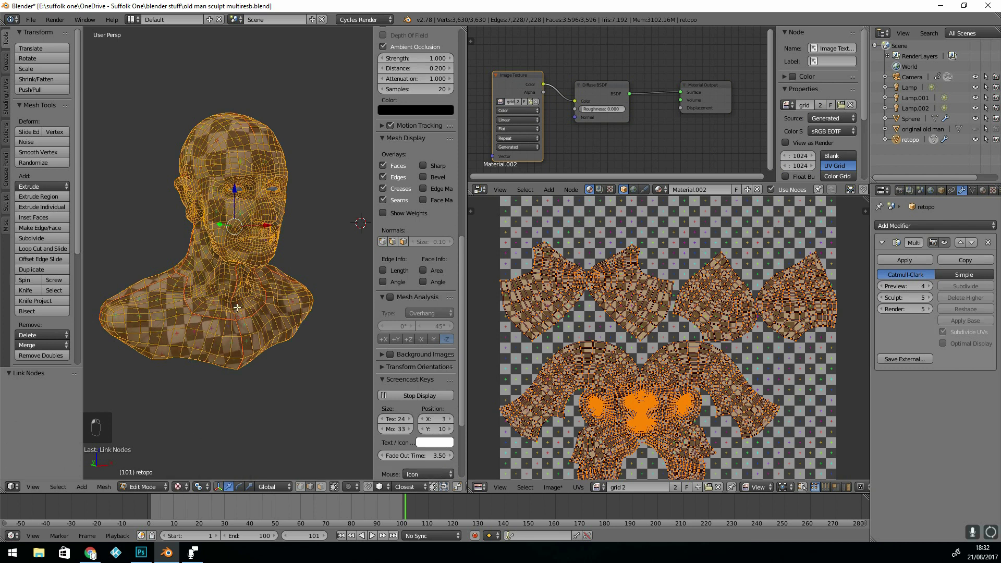
pyautogui.scroll(4, 266, 213)
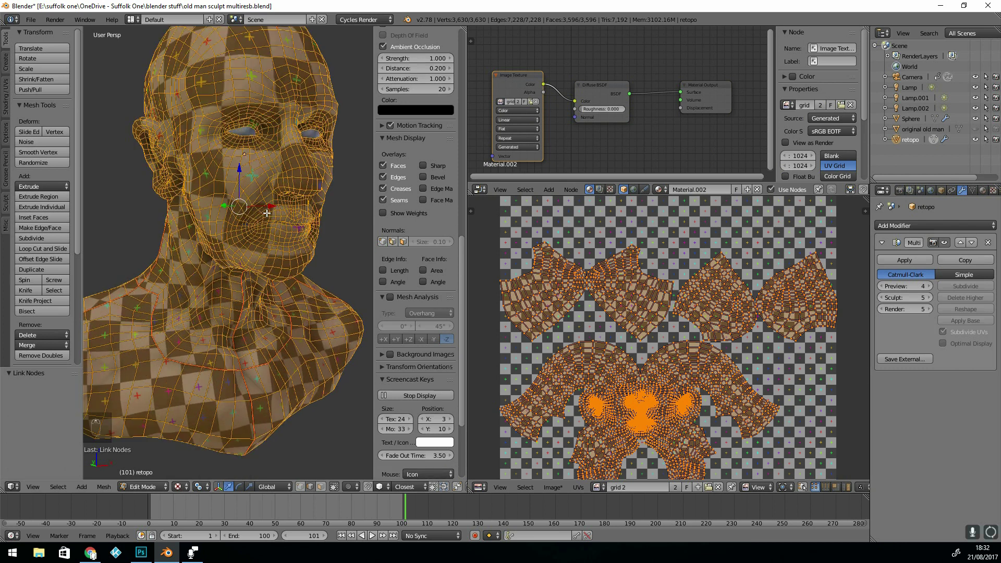
pyautogui.moveTo(288, 219); pyautogui.dragTo(288, 227, button='middle')
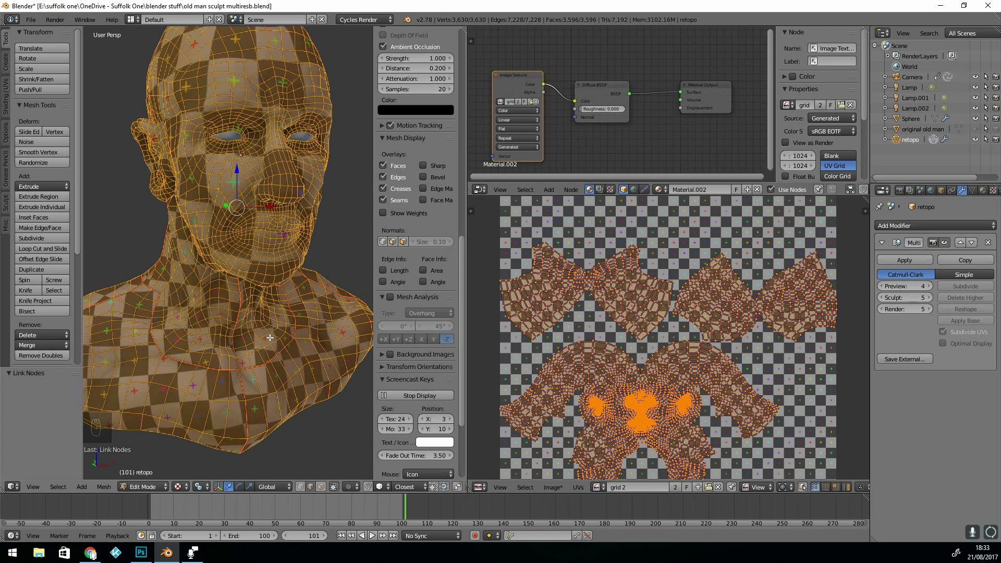
pyautogui.moveTo(177, 263); pyautogui.dragTo(195, 168, button='middle')
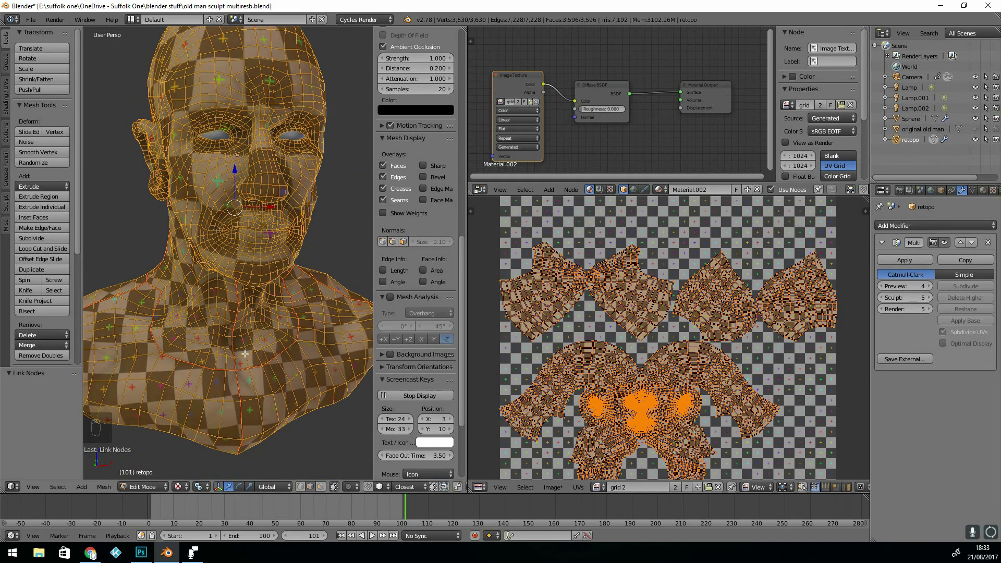
pyautogui.moveTo(244, 354); pyautogui.dragTo(187, 270, button='middle')
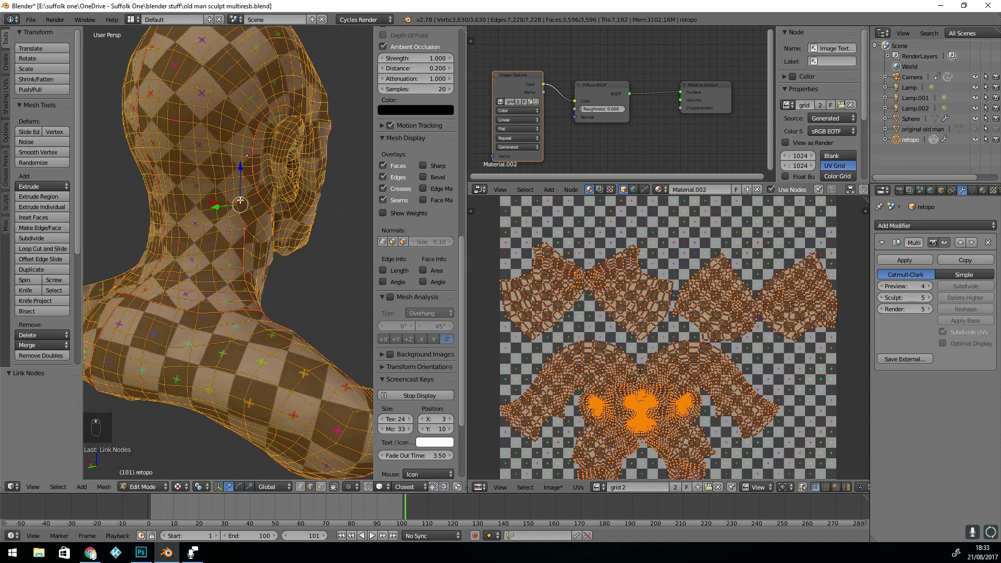
pyautogui.moveTo(287, 290); pyautogui.dragTo(221, 316, button='middle')
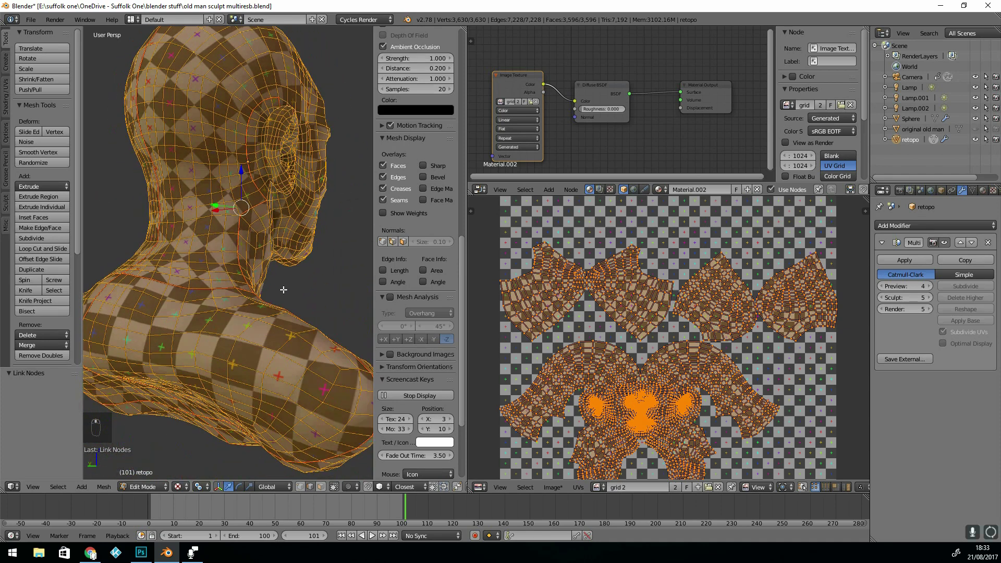
pyautogui.moveTo(283, 289); pyautogui.dragTo(213, 293, button='middle')
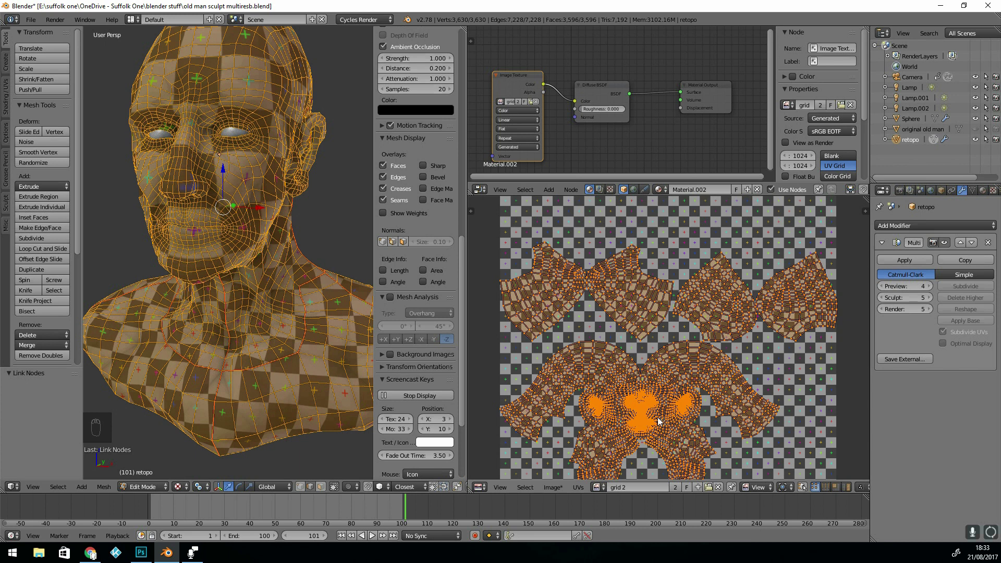
# Move the two UV islands at the upper left of the layout, one by one, to the top edge of the UV space
pyautogui.press('a')
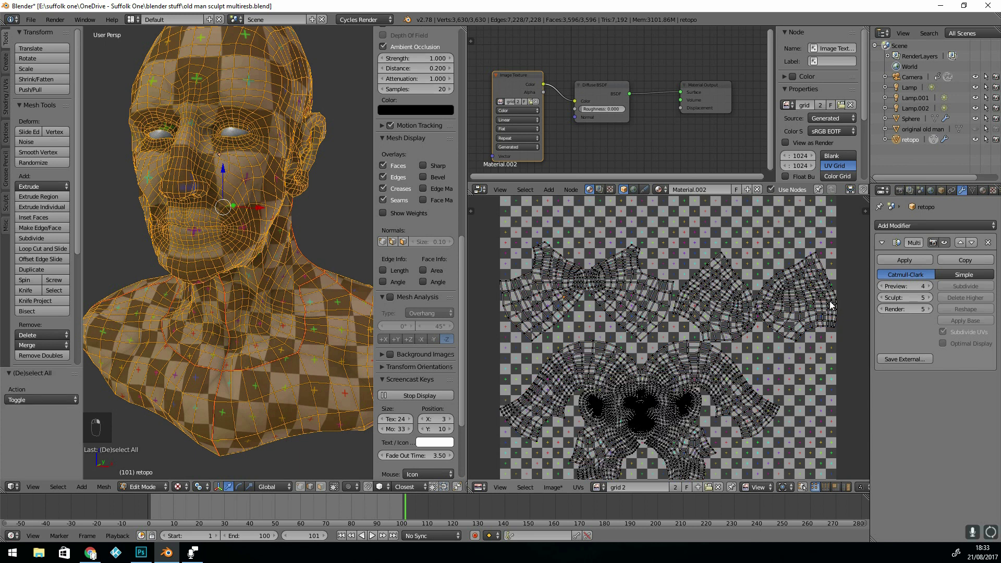
pyautogui.press('a')
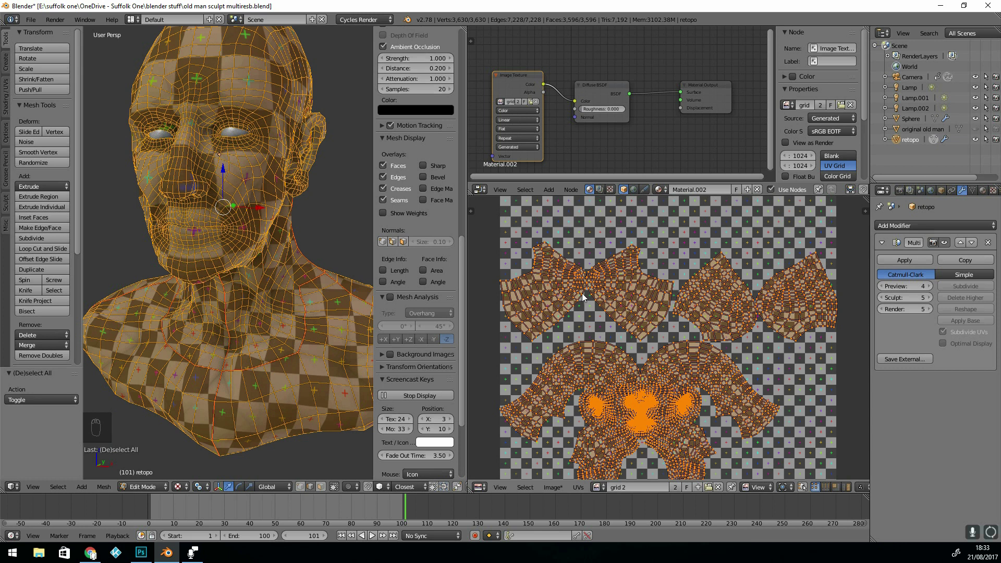
pyautogui.press('a')
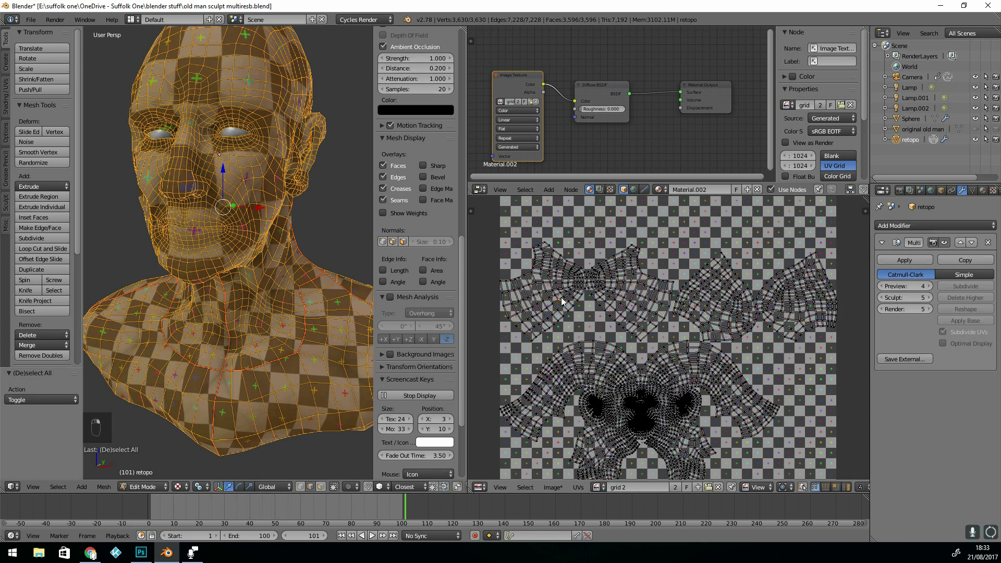
pyautogui.press('l')
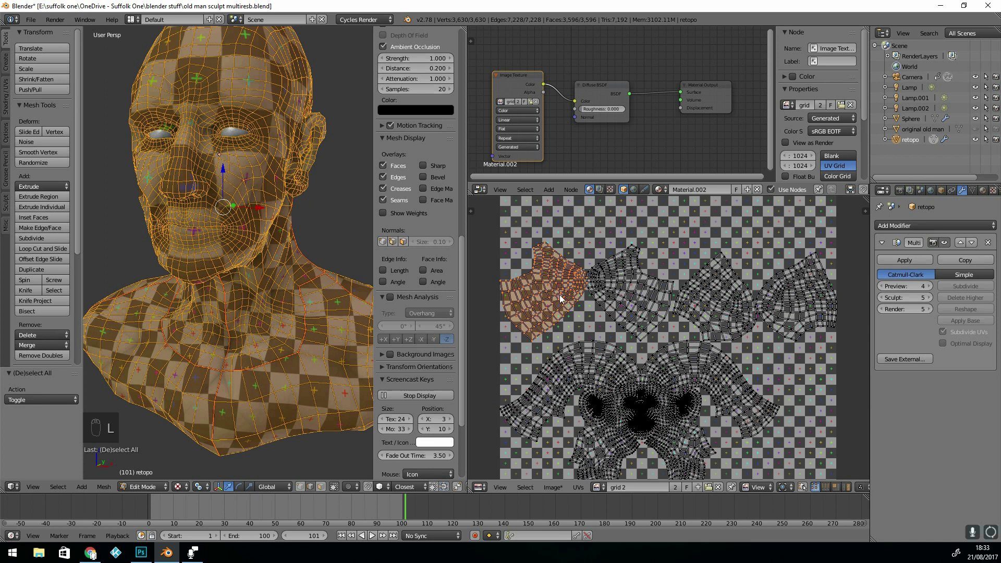
pyautogui.press('g')
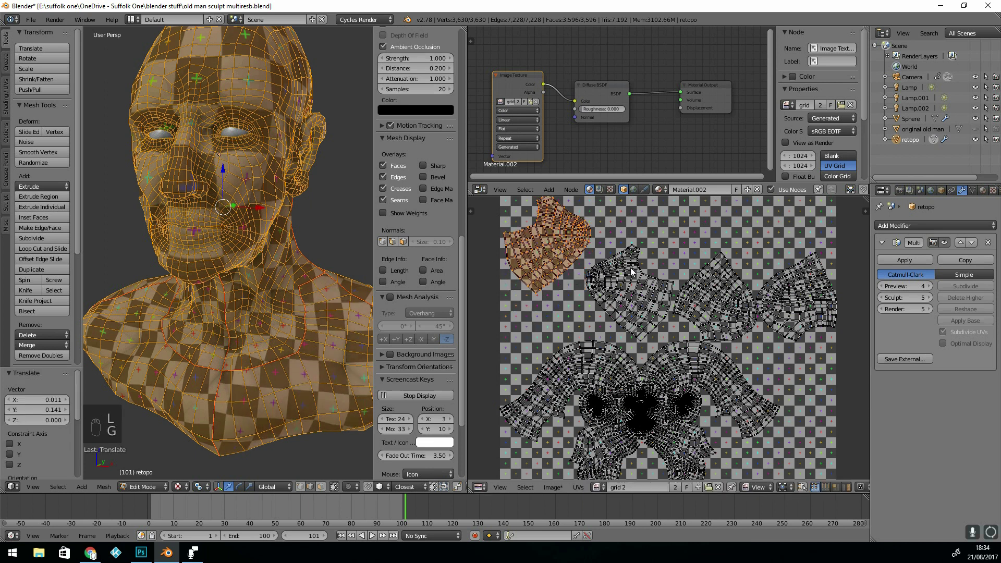
pyautogui.scroll(-2, 631, 272)
pyautogui.rightClick(621, 281)
pyautogui.press('g')
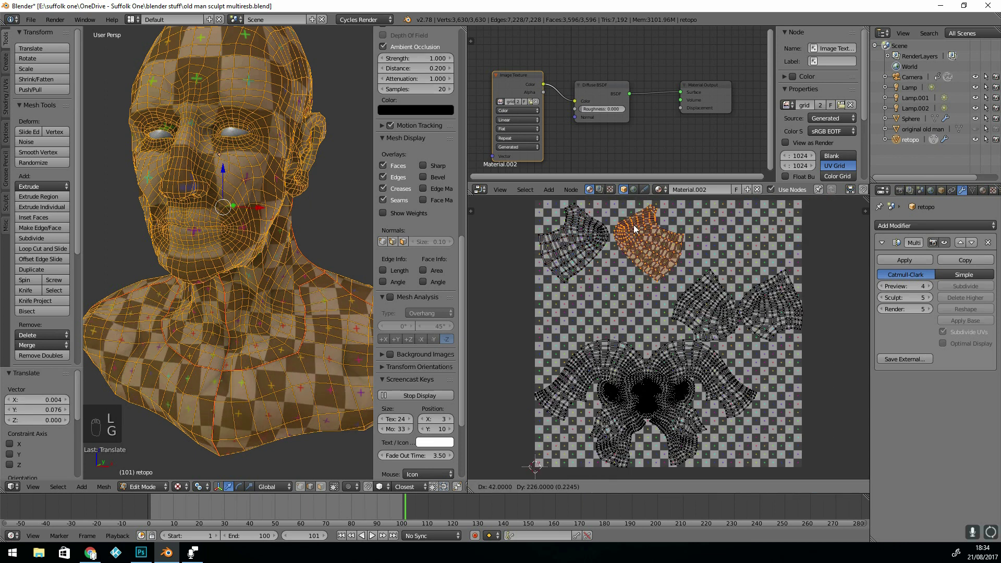
pyautogui.click(623, 227)
# Move the two remaining small UV islands to the top edge beside the others, rotating the last one to fit
pyautogui.rightClick(694, 307)
pyautogui.press('g')
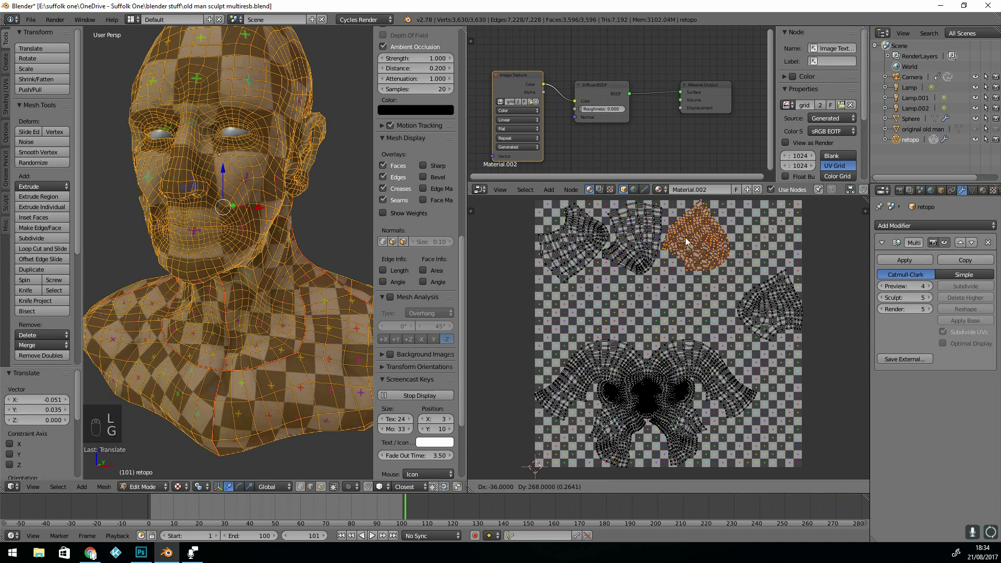
pyautogui.click(692, 241)
pyautogui.rightClick(777, 294)
pyautogui.press('l')
pyautogui.press('g')
pyautogui.click(776, 229)
pyautogui.press('r')
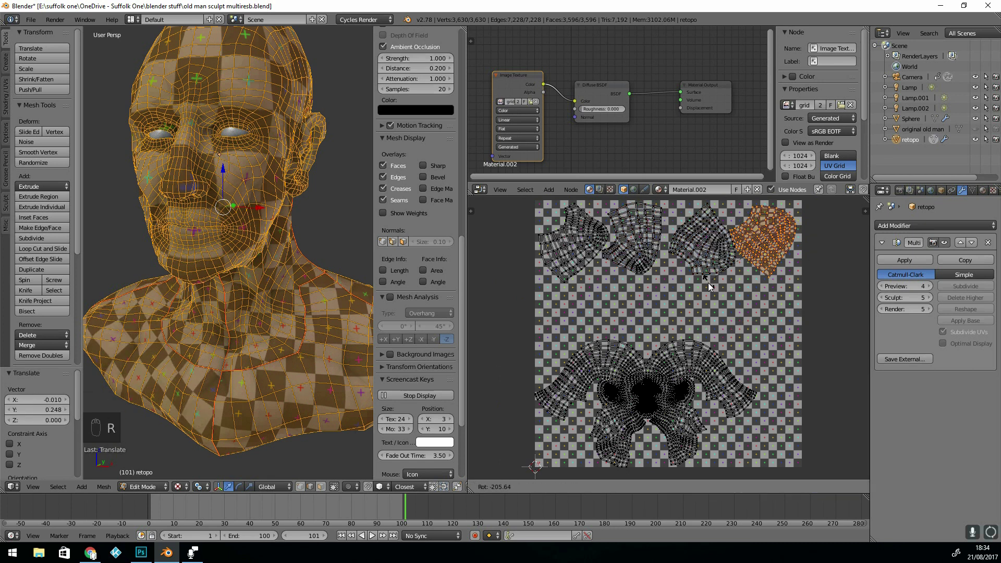
pyautogui.click(768, 367)
pyautogui.press('g')
pyautogui.click(768, 366)
# Select the large head island, scale it up by about 1.2 and centre it below the row of small islands
pyautogui.rightClick(688, 362)
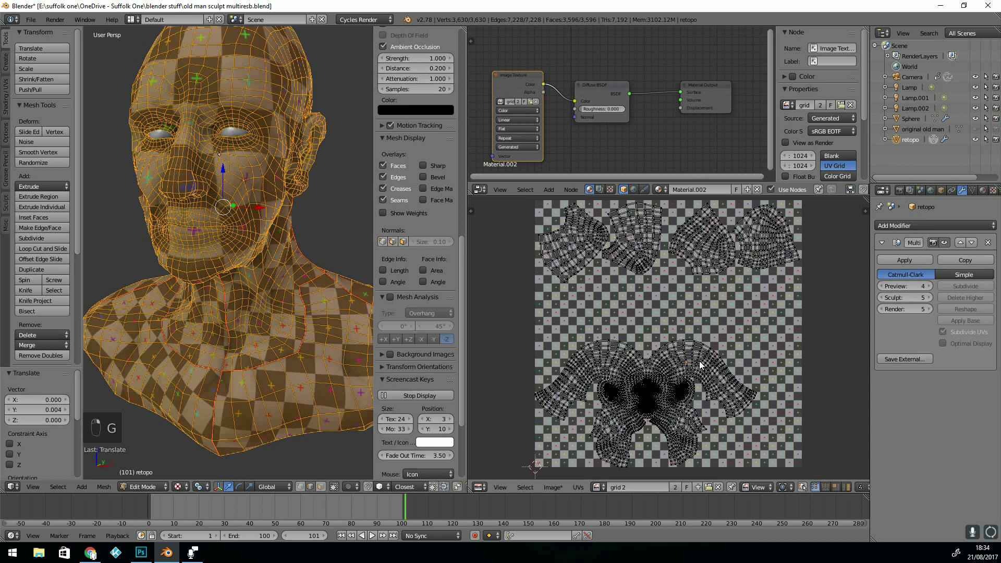
pyautogui.press('l')
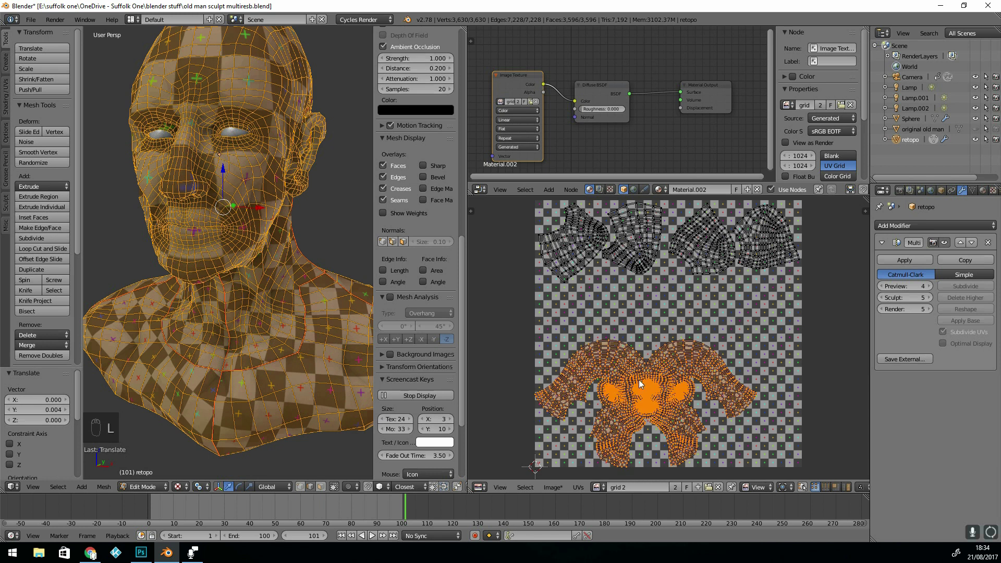
pyautogui.press('g')
pyautogui.click(662, 369)
pyautogui.press('s')
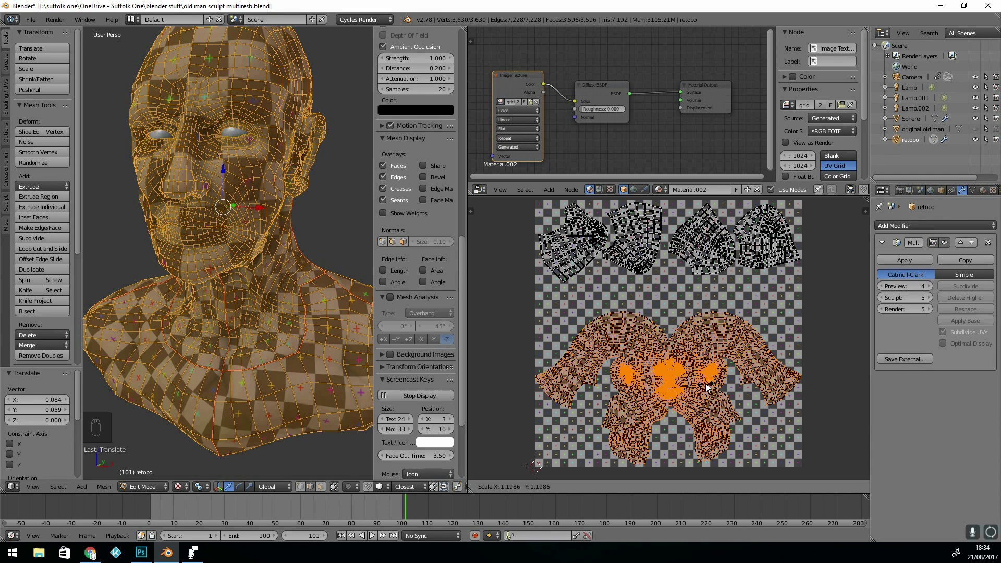
pyautogui.click(707, 386)
pyautogui.press('g')
pyautogui.click(705, 381)
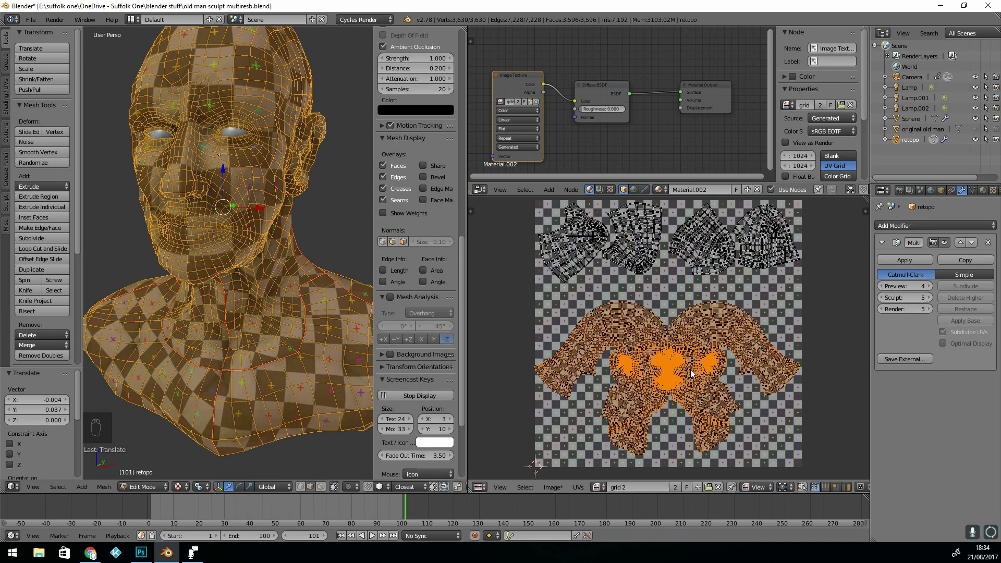
# Enlarge the UV editor, deselect everything and circle-select the dense UVs at the centre of the face
pyautogui.moveTo(693, 196); pyautogui.dragTo(693, 135)
pyautogui.scroll(1, 704, 266)
pyautogui.moveTo(721, 353); pyautogui.dragTo(719, 319, button='middle')
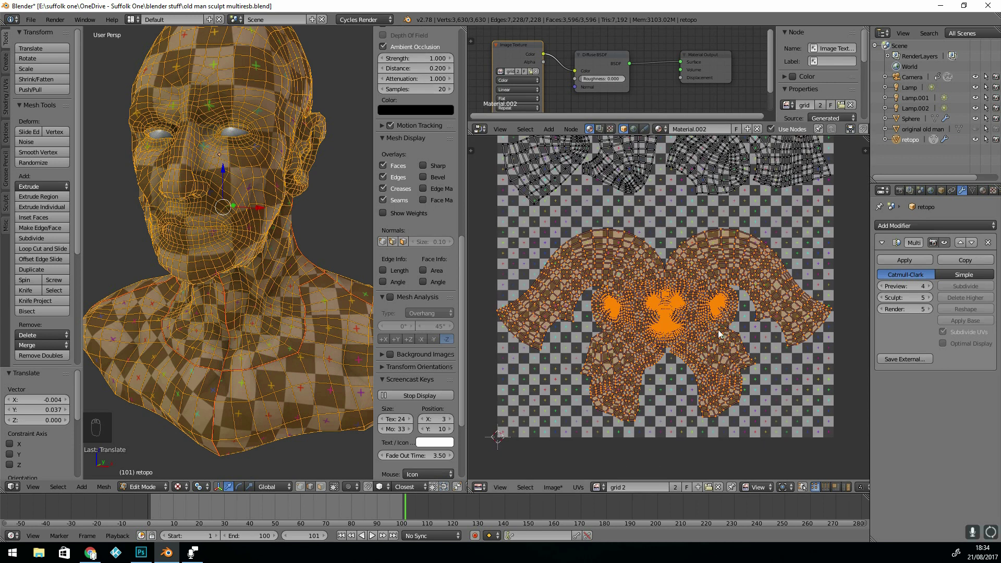
pyautogui.press('a')
pyautogui.press('c')
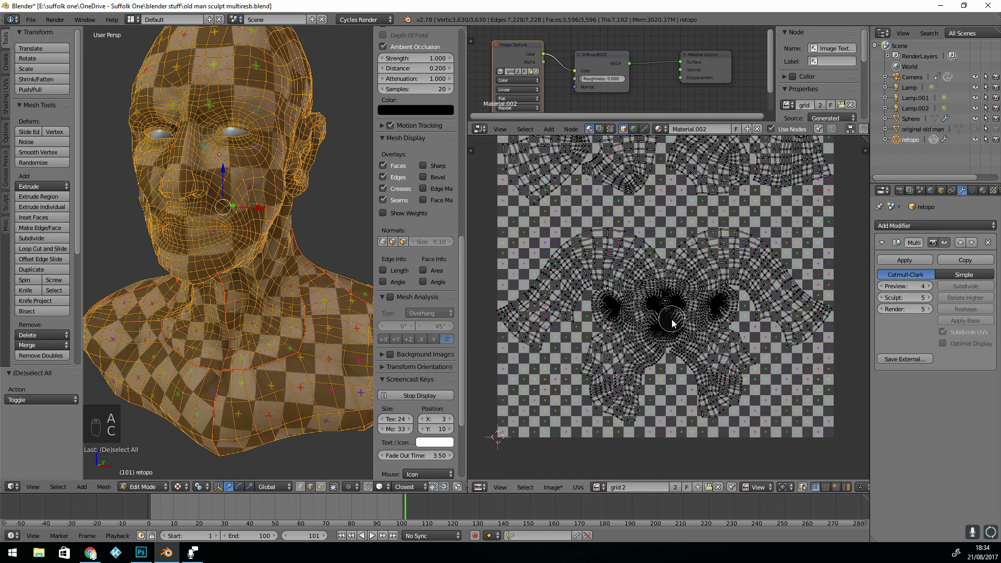
pyautogui.rightClick(680, 365)
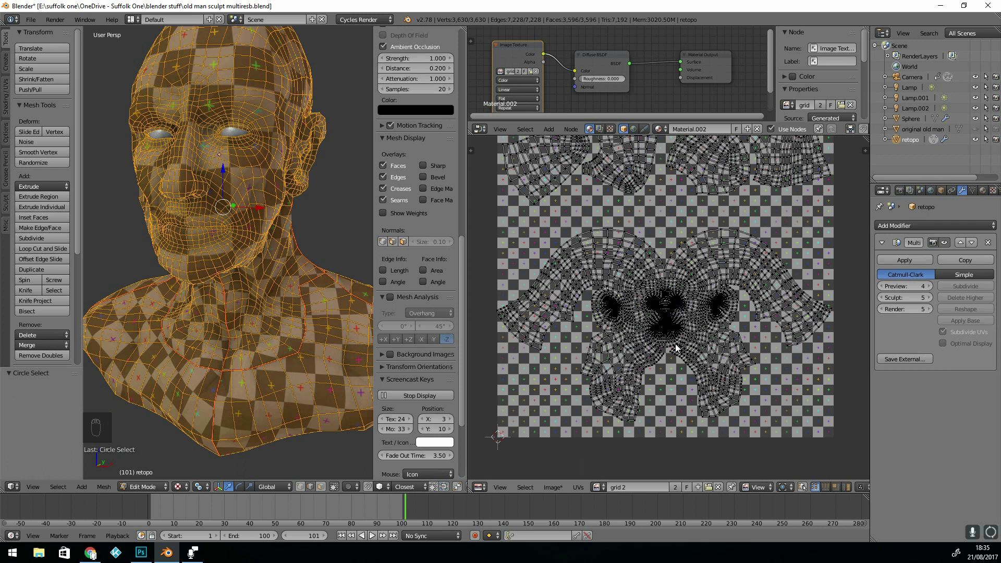
pyautogui.moveTo(665, 306); pyautogui.dragTo(668, 311)
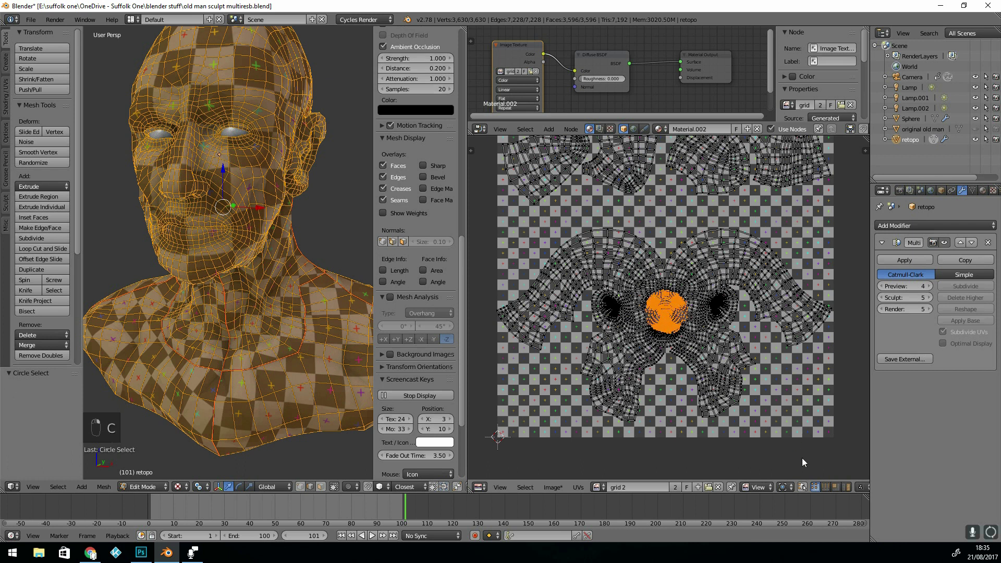
# Enable proportional editing for the UVs and scale the selected centre of the face up by about 1.59 with proportional size 0.32
pyautogui.scroll(-5, 733, 492)
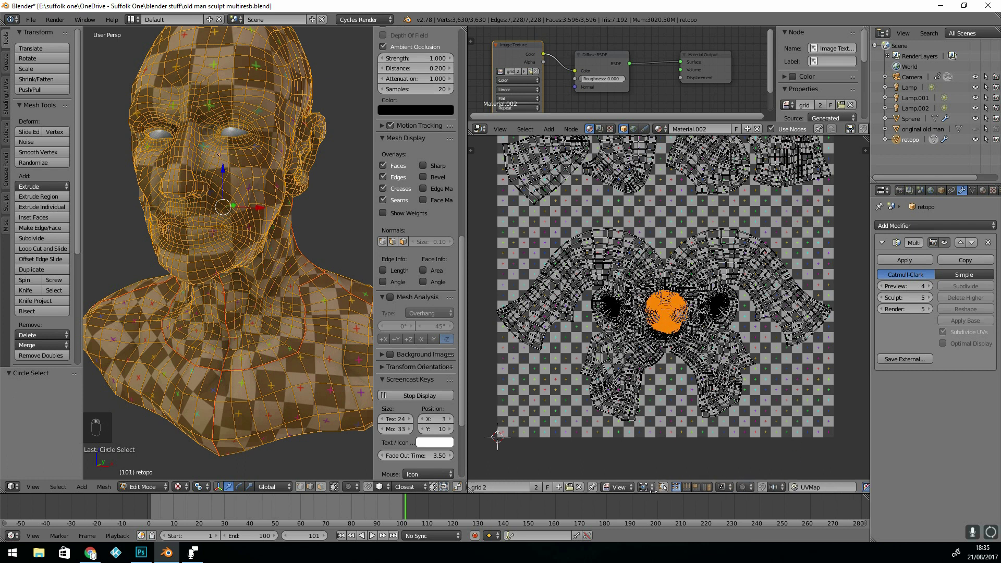
pyautogui.scroll(-1, 734, 487)
pyautogui.click(734, 487)
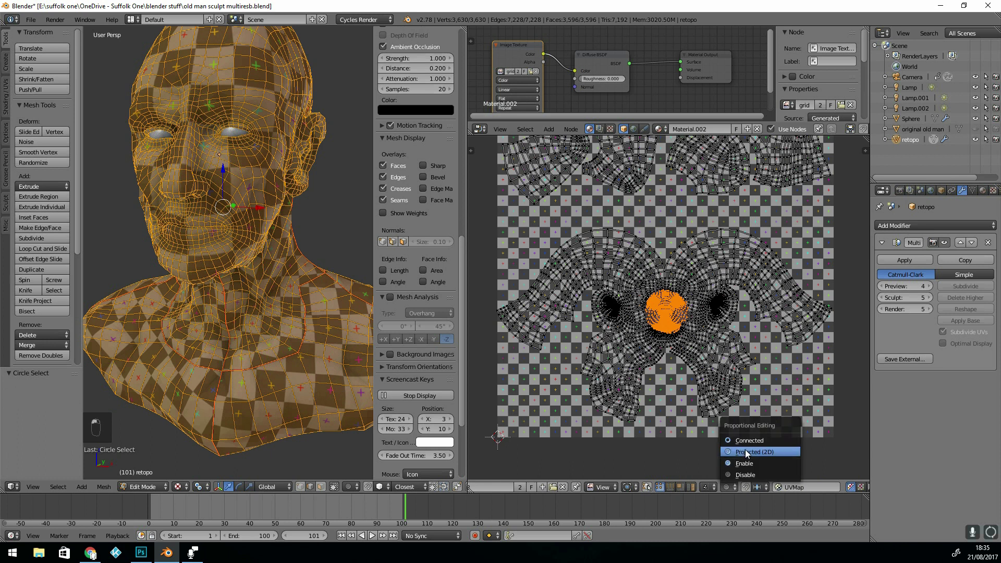
pyautogui.click(746, 463)
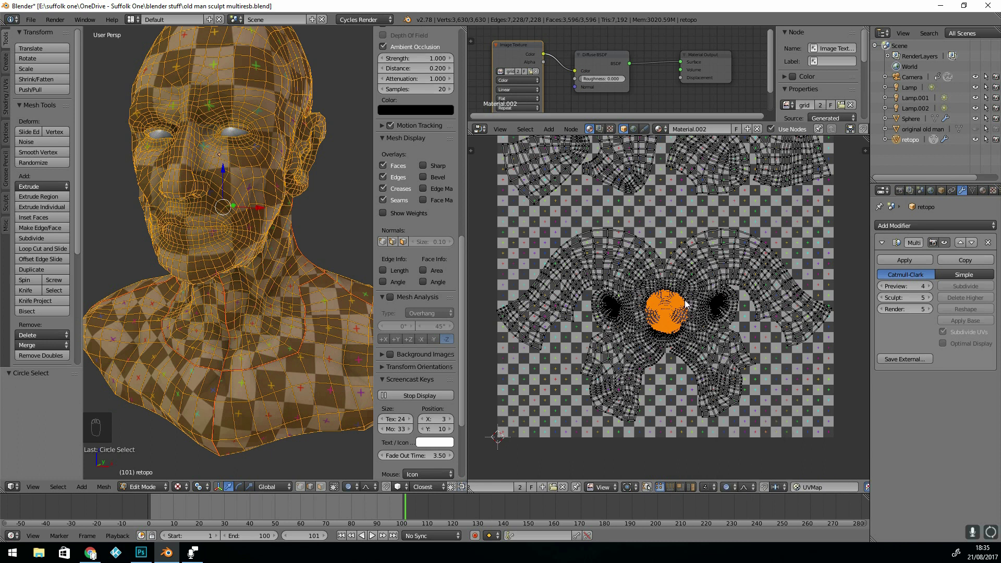
pyautogui.press('s')
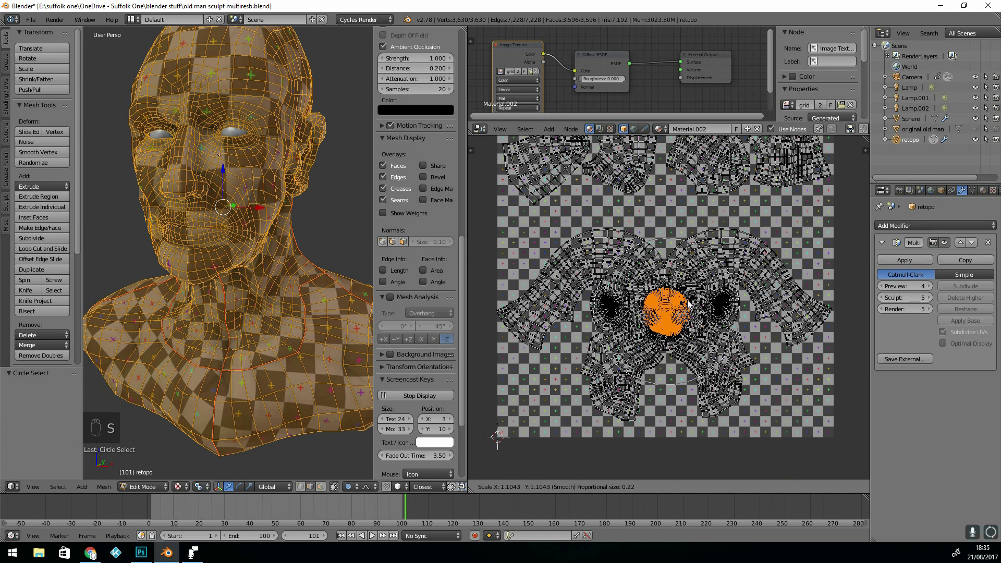
pyautogui.scroll(-1, 688, 304)
pyautogui.scroll(-2, 689, 303)
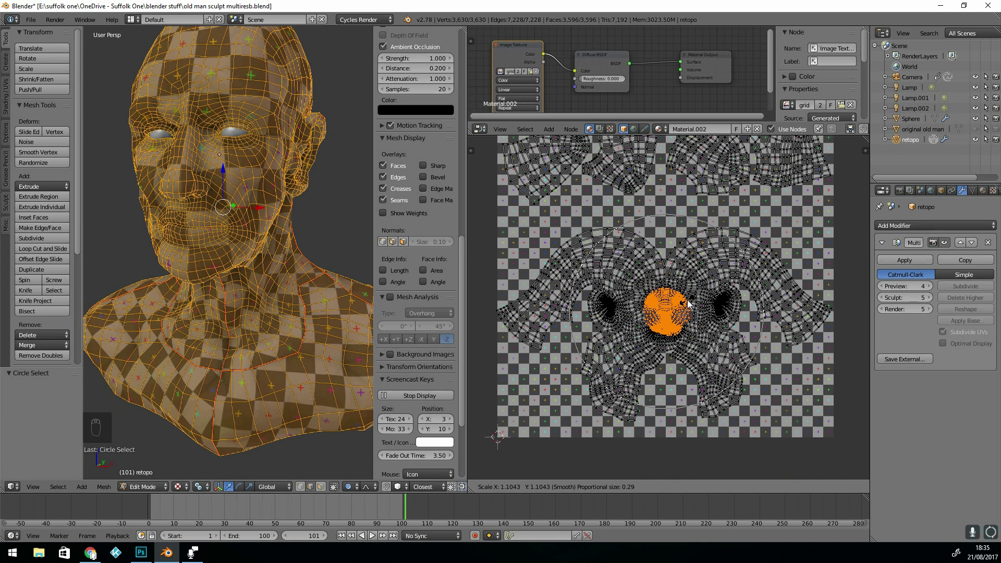
pyautogui.scroll(-1, 692, 303)
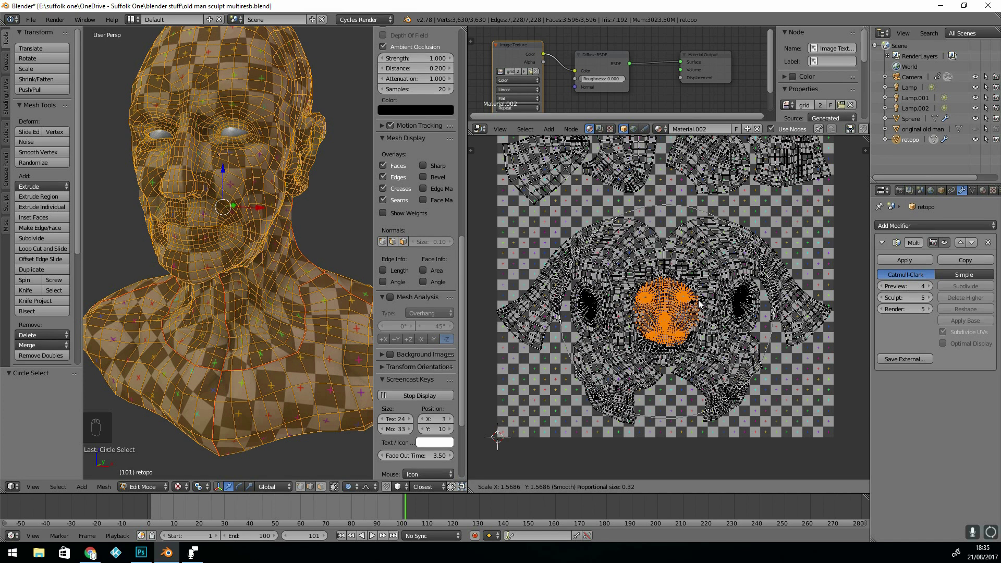
pyautogui.click(699, 305)
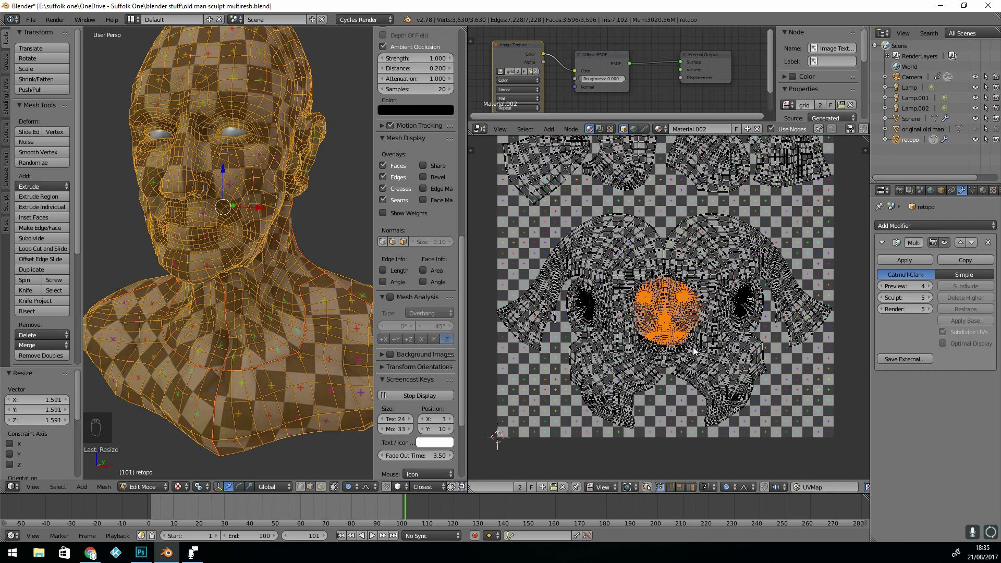
# Deselect everything and pull a UV near the outer corner of each eye outwards and upwards, using proportional size 0.08
pyautogui.press('a')
pyautogui.scroll(2, 692, 306)
pyautogui.scroll(4, 692, 307)
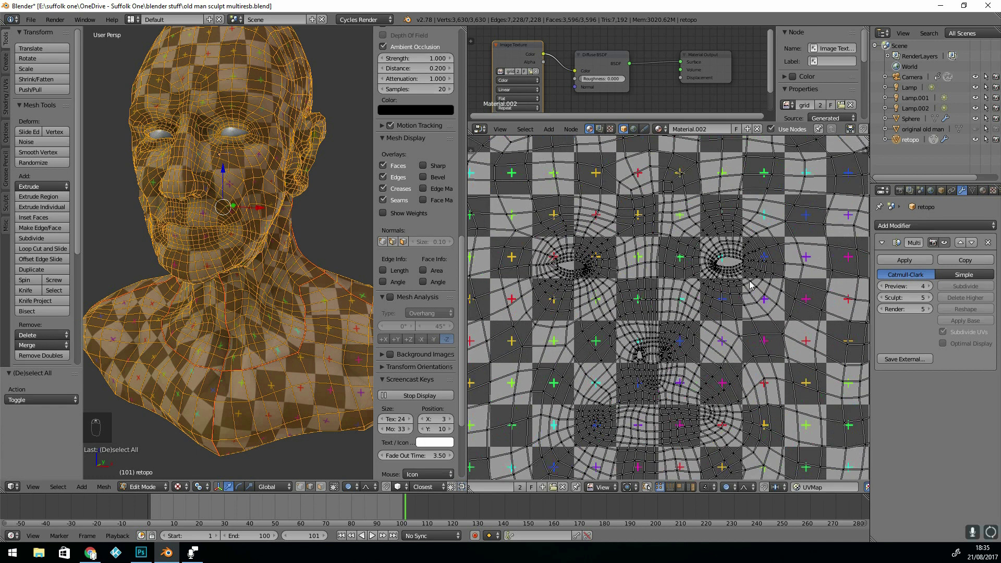
pyautogui.scroll(-1, 751, 284)
pyautogui.press('g')
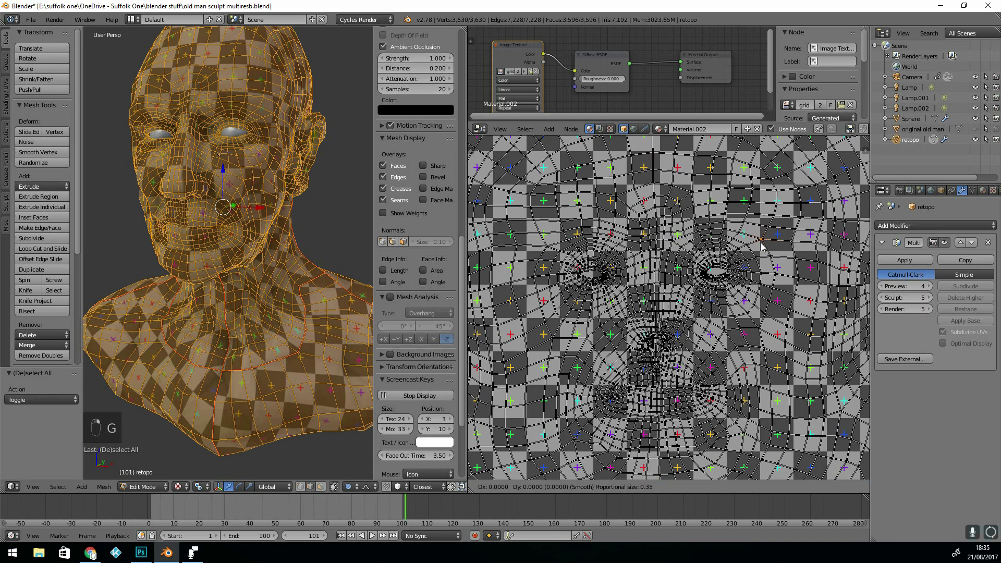
pyautogui.scroll(15, 762, 246)
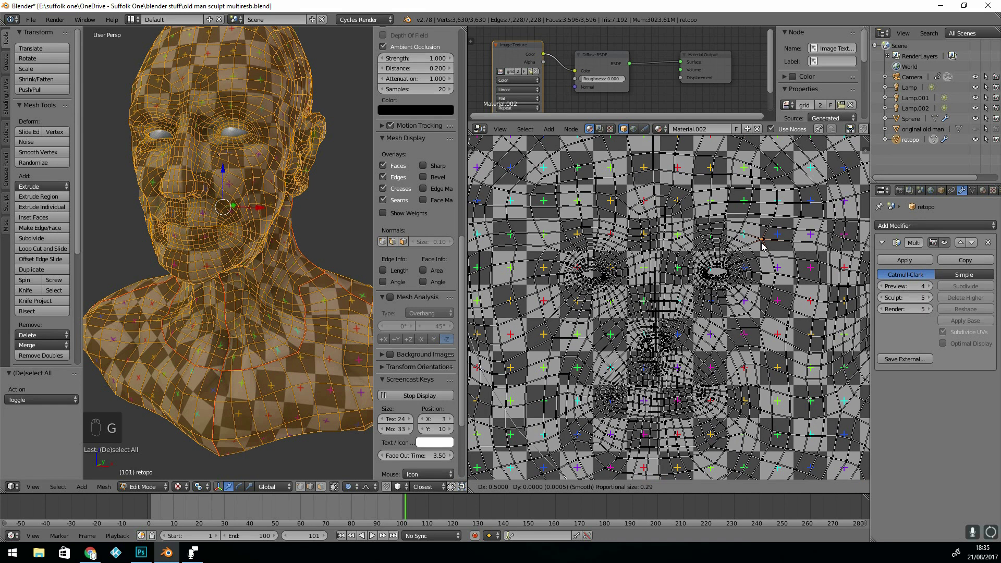
pyautogui.scroll(3, 762, 247)
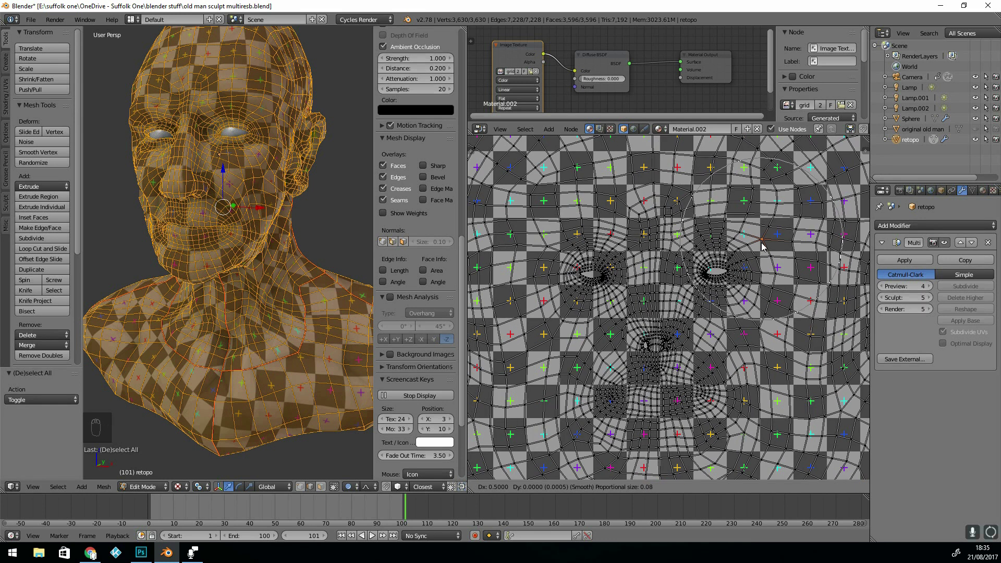
pyautogui.click(697, 258)
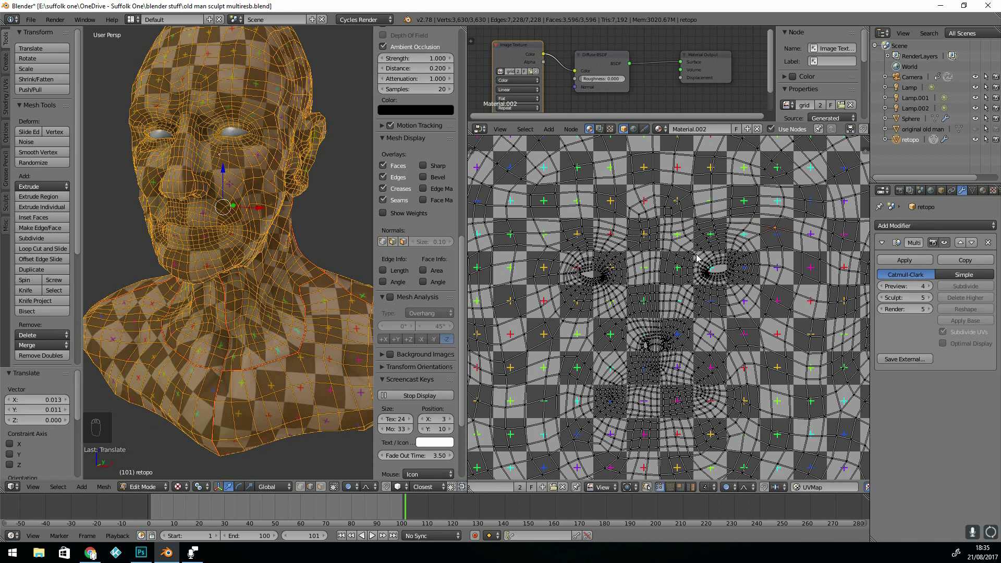
pyautogui.press('g')
pyautogui.click(540, 240)
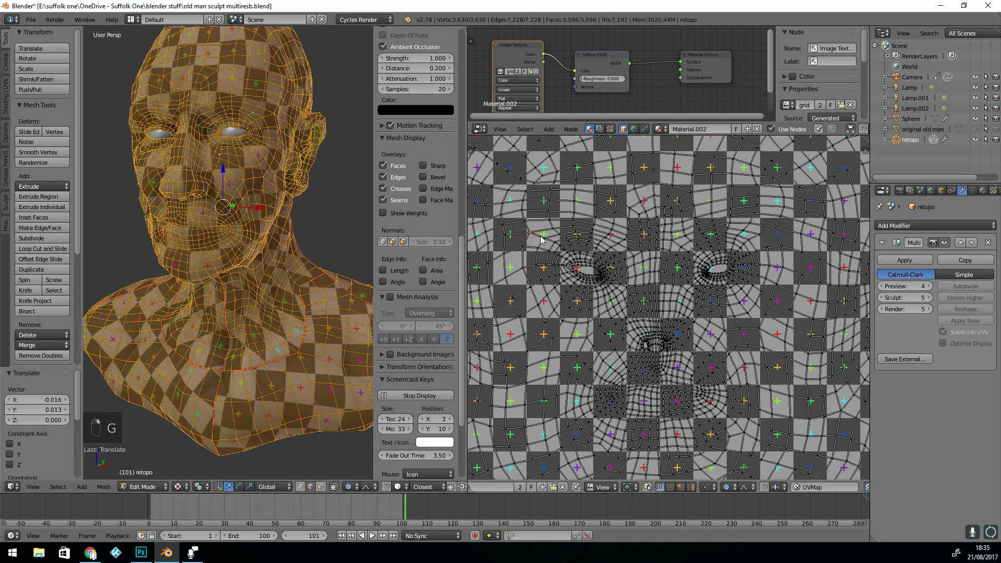
# Nudge the UVs between the eyes and along the lower forehead, one by one, to spread the brow area
pyautogui.press('g')
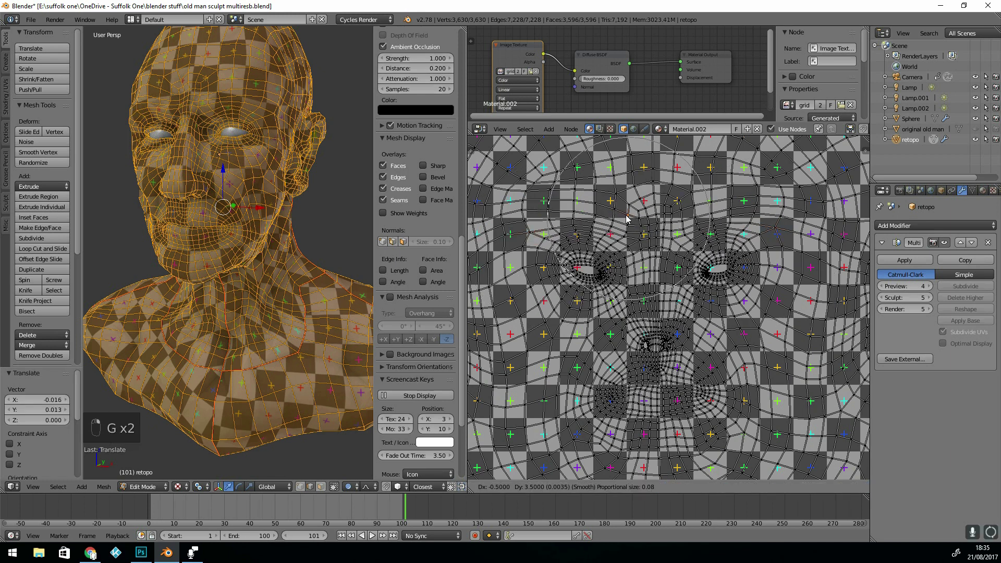
pyautogui.click(625, 213)
pyautogui.rightClick(614, 192)
pyautogui.press('g')
pyautogui.click(612, 184)
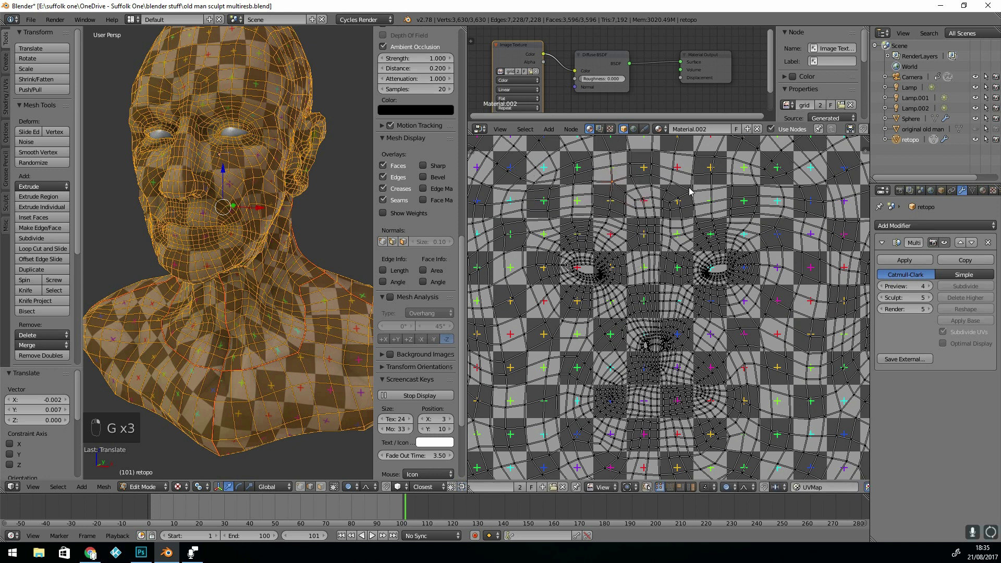
pyautogui.rightClick(690, 189)
pyautogui.press('g')
pyautogui.click(694, 182)
pyautogui.rightClick(677, 237)
pyautogui.press('g')
# Move the UVs at either side of the nose outwards to widen the dense nose area
pyautogui.rightClick(635, 345)
pyautogui.press('g')
pyautogui.click(628, 342)
pyautogui.rightClick(675, 344)
pyautogui.press('g')
pyautogui.click(681, 342)
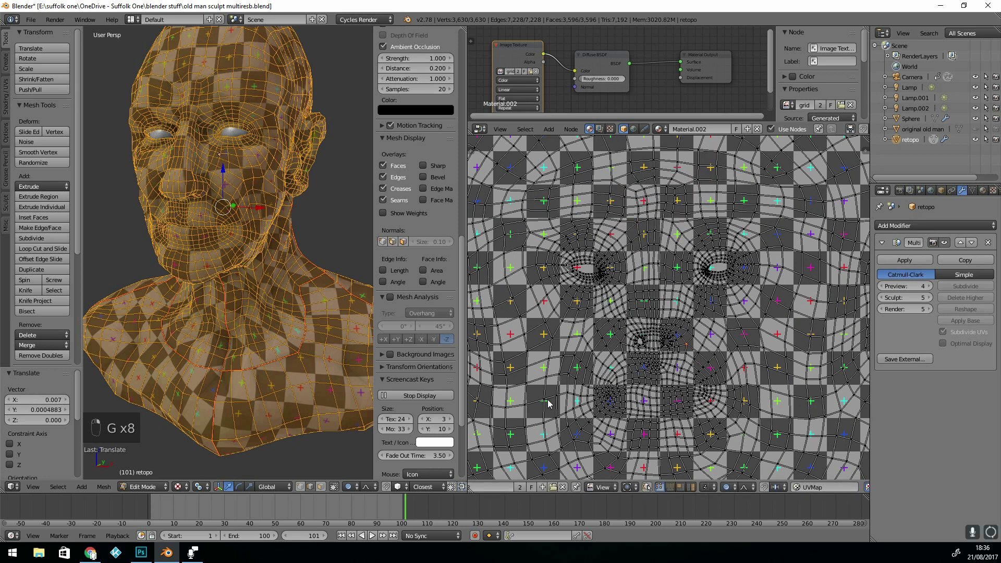
# Pull single UVs on both cheeks and beside the mouth outwards with proportional falloff
pyautogui.rightClick(548, 403)
pyautogui.press('g')
pyautogui.press('g')
pyautogui.click(730, 333)
pyautogui.press('g')
pyautogui.click(735, 401)
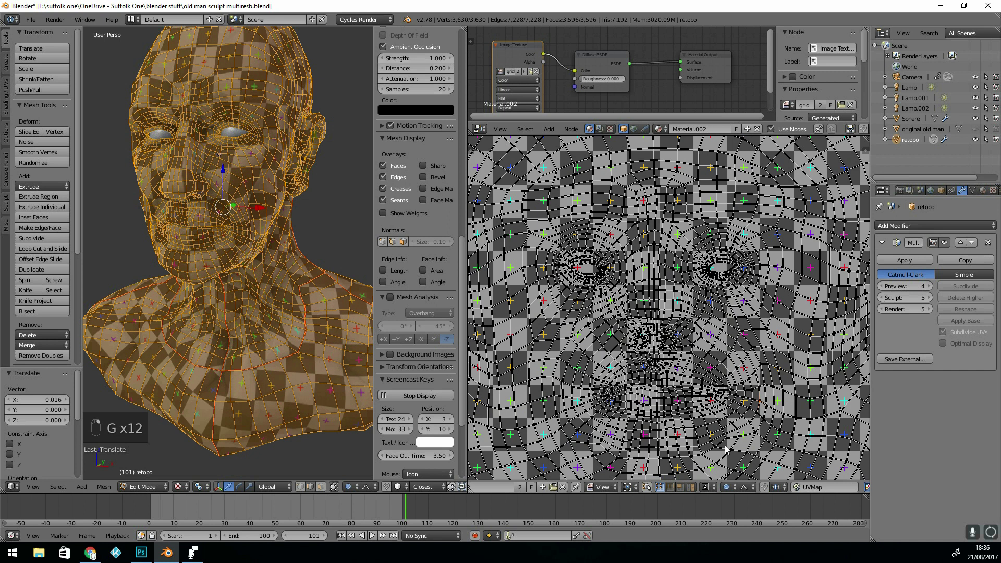
# Move the UVs around both corners of the mouth outwards to spread the dense mouth area
pyautogui.press('g')
pyautogui.click(730, 423)
pyautogui.press('g')
pyautogui.click(583, 427)
pyautogui.press('g')
pyautogui.click(586, 414)
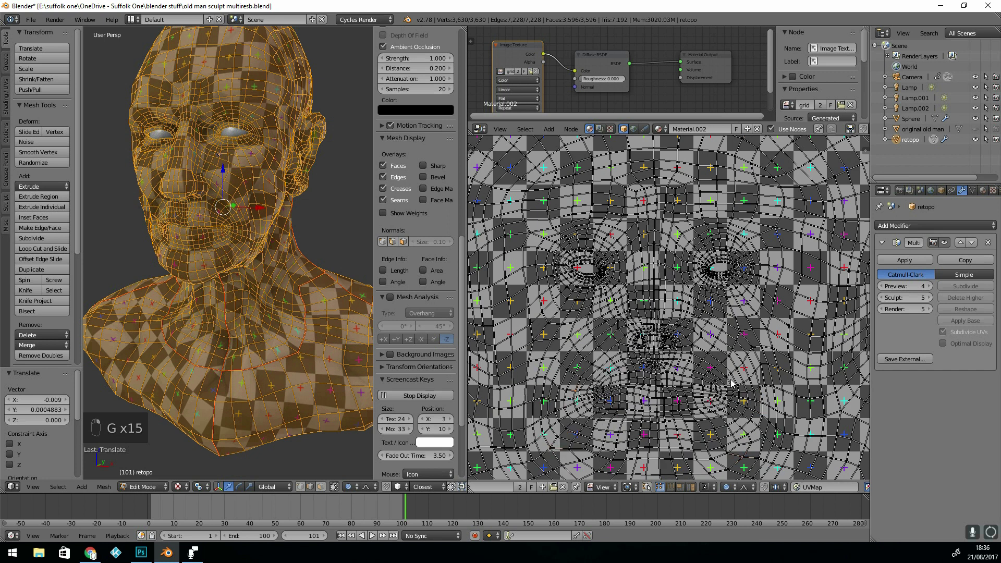
pyautogui.press('g')
pyautogui.click(732, 383)
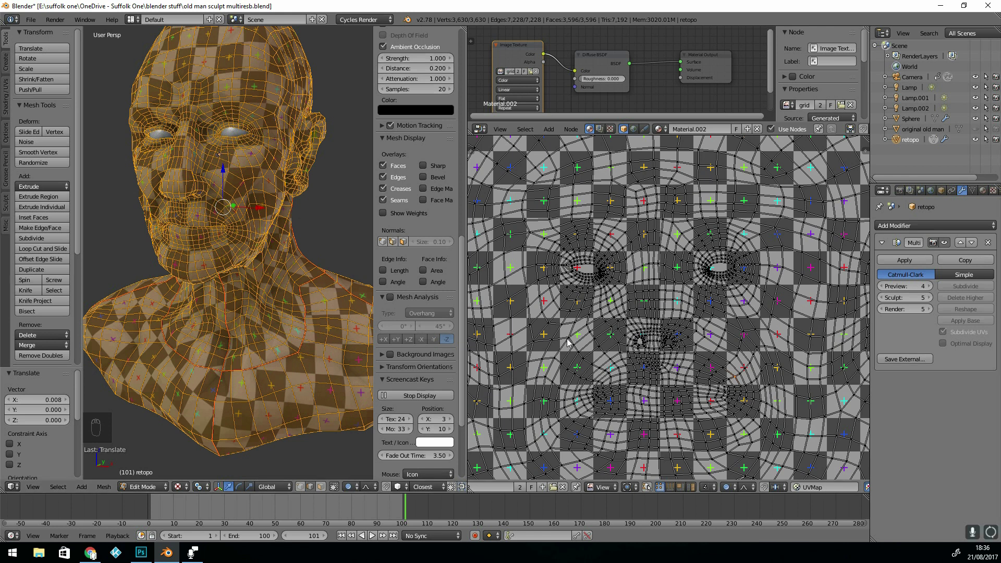
# Nudge the UVs below the mouth and on the left cheek to even out the lower face
pyautogui.scroll(-2, 710, 350)
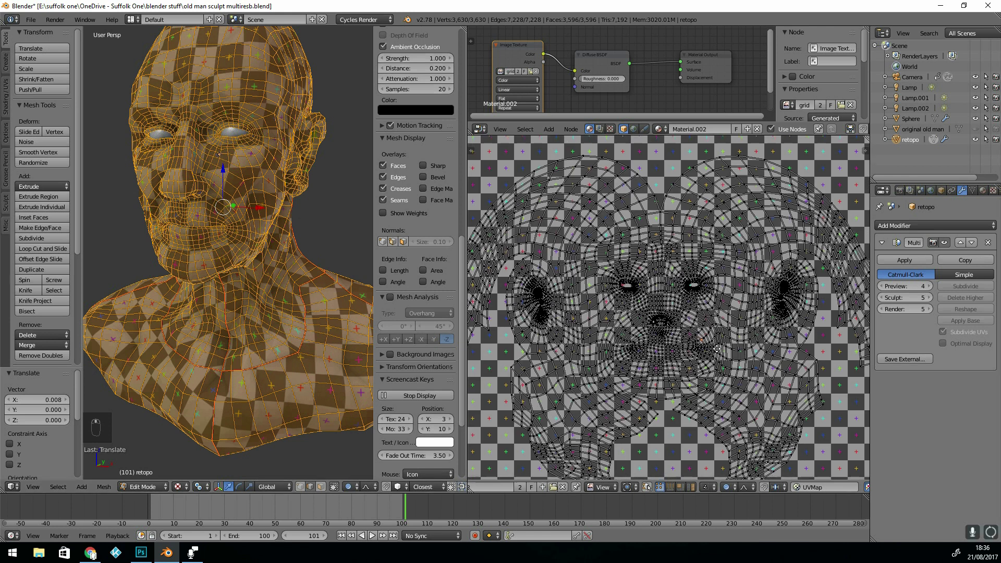
pyautogui.scroll(3, 683, 350)
pyautogui.press('g')
pyautogui.press('g')
pyautogui.click(682, 349)
pyautogui.moveTo(554, 221); pyautogui.dragTo(616, 278, button='middle')
pyautogui.rightClick(592, 250)
pyautogui.press('g')
pyautogui.click(580, 246)
# Turn the bust to face front and scale the left nostril's UVs up by about 1.24
pyautogui.moveTo(360, 182); pyautogui.dragTo(298, 185, button='middle')
pyautogui.moveTo(829, 244); pyautogui.dragTo(772, 257, button='middle')
pyautogui.press('s')
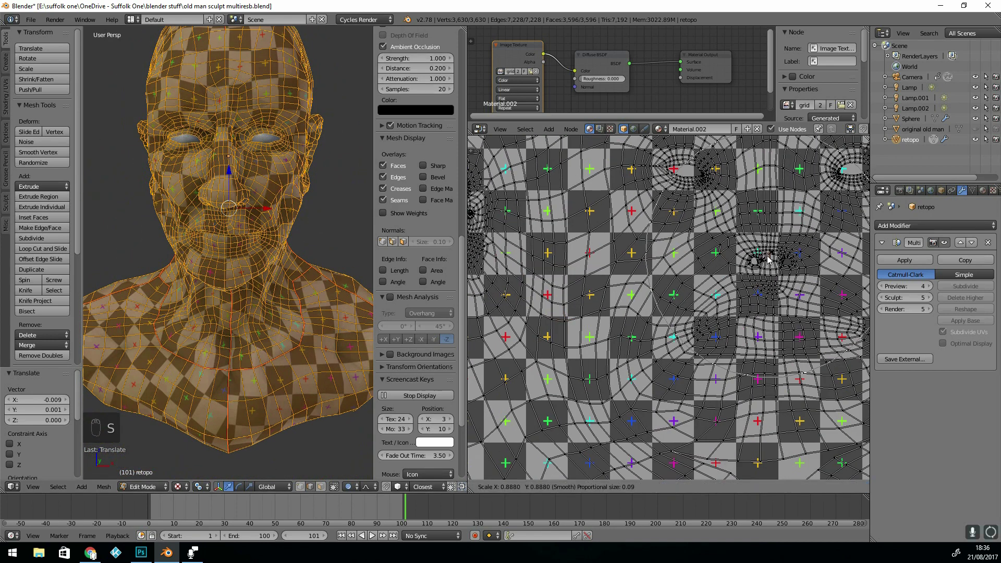
pyautogui.click(781, 255)
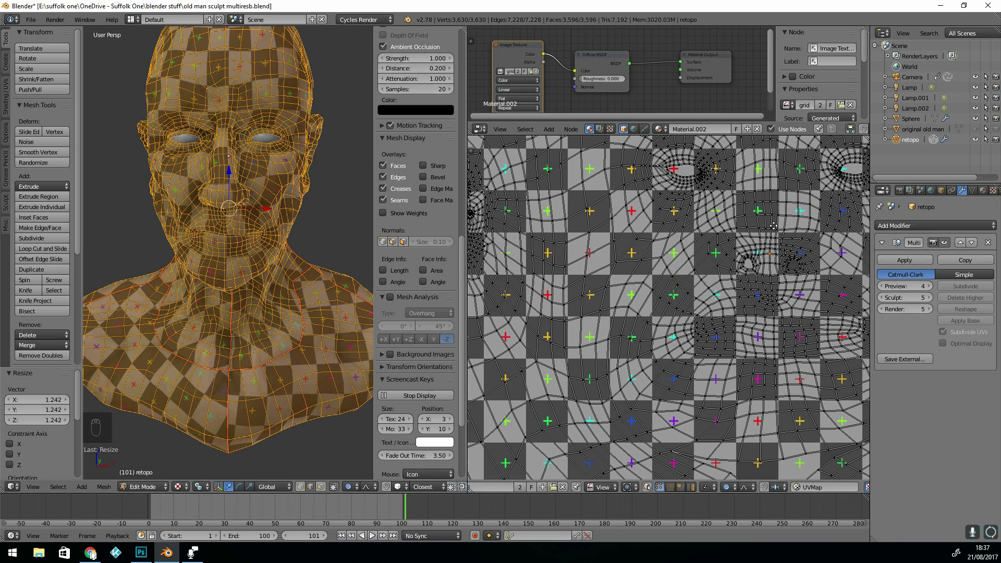
# Scale the UV loops around the eye openings up, the left by about 1.19 and the right by about 1.21
pyautogui.moveTo(732, 200); pyautogui.dragTo(581, 238, button='middle')
pyautogui.press('s')
pyautogui.click(718, 225)
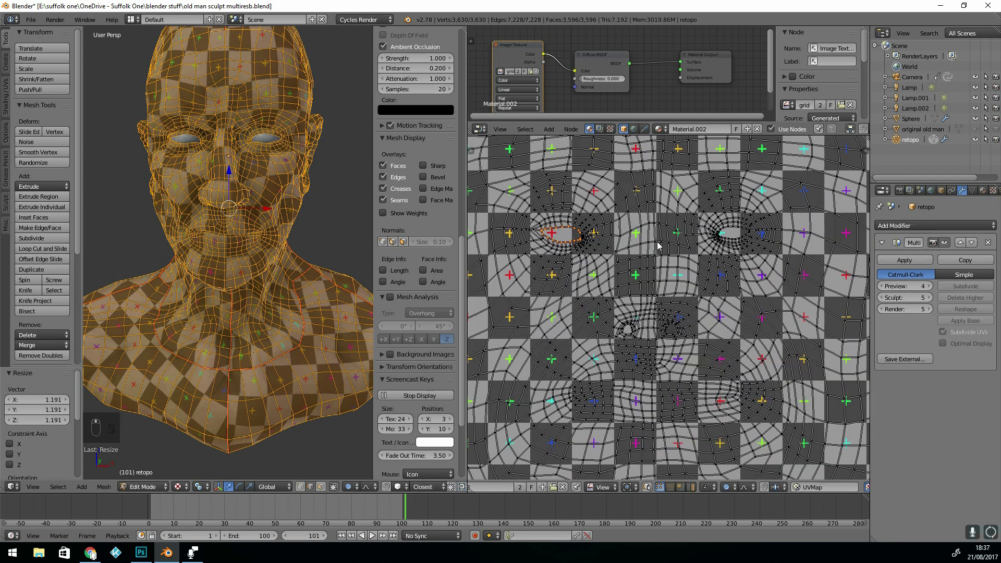
pyautogui.keyDown('alt'); pyautogui.rightClick(727, 238); pyautogui.keyUp('alt')
pyautogui.press('s')
pyautogui.click(742, 242)
# Nudge one UV on each side of the nose, between the nose and the cheeks, slightly outwards
pyautogui.moveTo(577, 317); pyautogui.dragTo(614, 276, button='middle')
pyautogui.rightClick(613, 263)
pyautogui.press('s')
pyautogui.rightClick(621, 262)
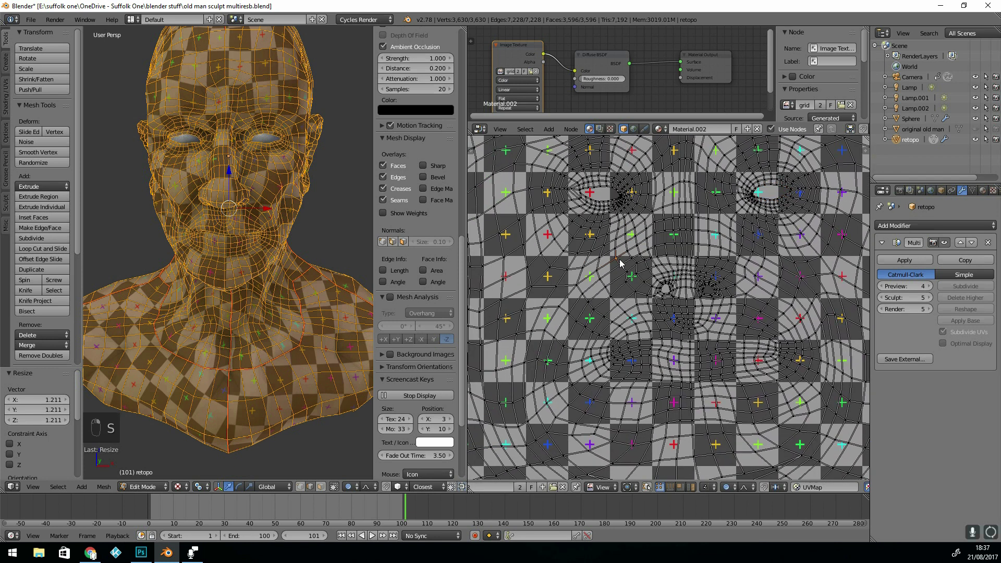
pyautogui.press('g')
pyautogui.click(616, 264)
pyautogui.rightClick(740, 246)
pyautogui.press('g')
pyautogui.click(746, 248)
# Fine-tune one UV on the right cheek and one on the left cheek with small moves
pyautogui.rightClick(786, 268)
pyautogui.press('g')
pyautogui.click(780, 266)
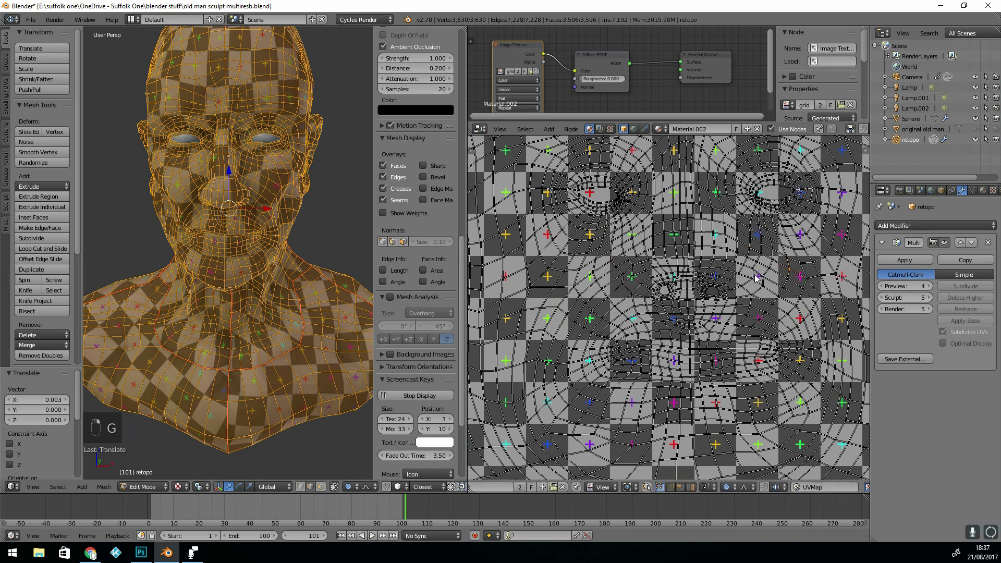
pyautogui.rightClick(605, 271)
pyautogui.press('g')
pyautogui.click(610, 269)
# Nudge the UVs at the middle of the brow and above the outer end of the right eye
pyautogui.moveTo(664, 235); pyautogui.dragTo(533, 248, button='middle')
pyautogui.press('g')
pyautogui.click(586, 238)
pyautogui.rightClick(751, 238)
pyautogui.press('g')
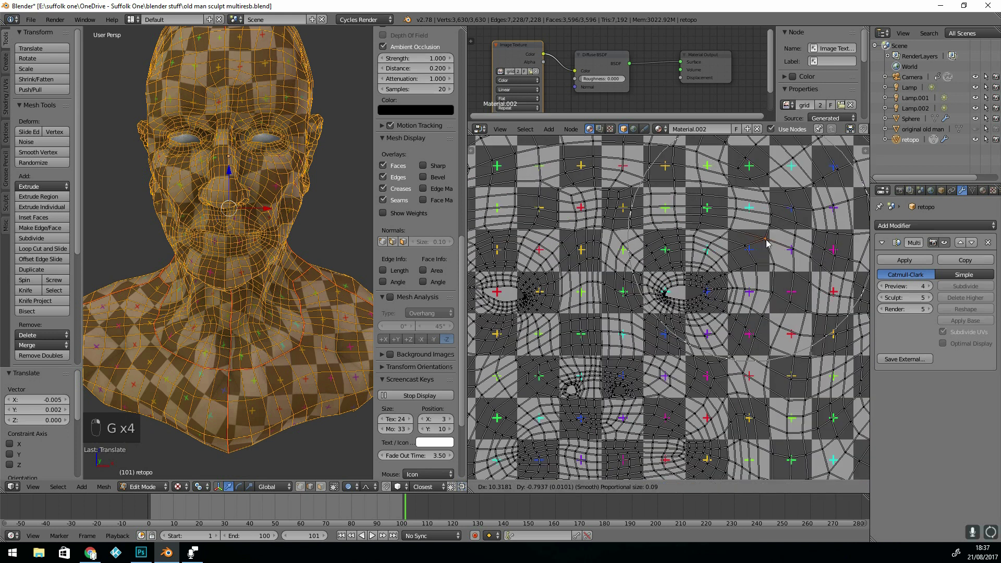
pyautogui.click(761, 238)
# Move two UVs on the right half of the upper forehead to stretch the mesh there
pyautogui.moveTo(761, 237); pyautogui.dragTo(755, 280, button='middle')
pyautogui.rightClick(733, 222)
pyautogui.click(737, 219)
pyautogui.rightClick(745, 176)
pyautogui.press('g')
pyautogui.click(741, 172)
# Move one UV above the left eye and one farther out on the left forehead, up and to the left
pyautogui.moveTo(488, 194); pyautogui.dragTo(670, 212, button='middle')
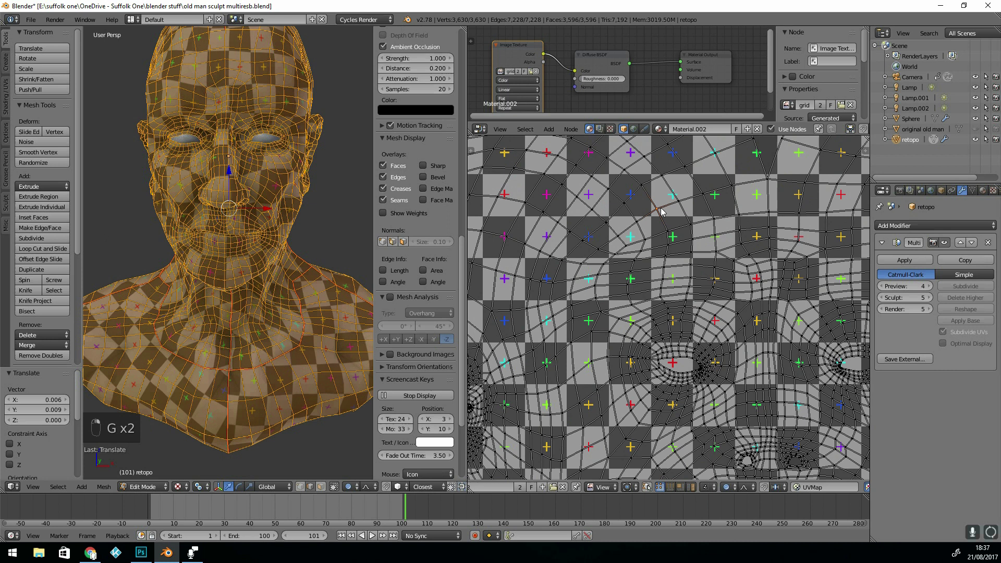
pyautogui.rightClick(661, 210)
pyautogui.press('g')
pyautogui.click(655, 198)
pyautogui.rightClick(521, 200)
pyautogui.press('g')
pyautogui.click(513, 193)
# Circle-select the UV patches on the left and right forehead in turn and move each one outwards and up
pyautogui.scroll(-2, 307, 242)
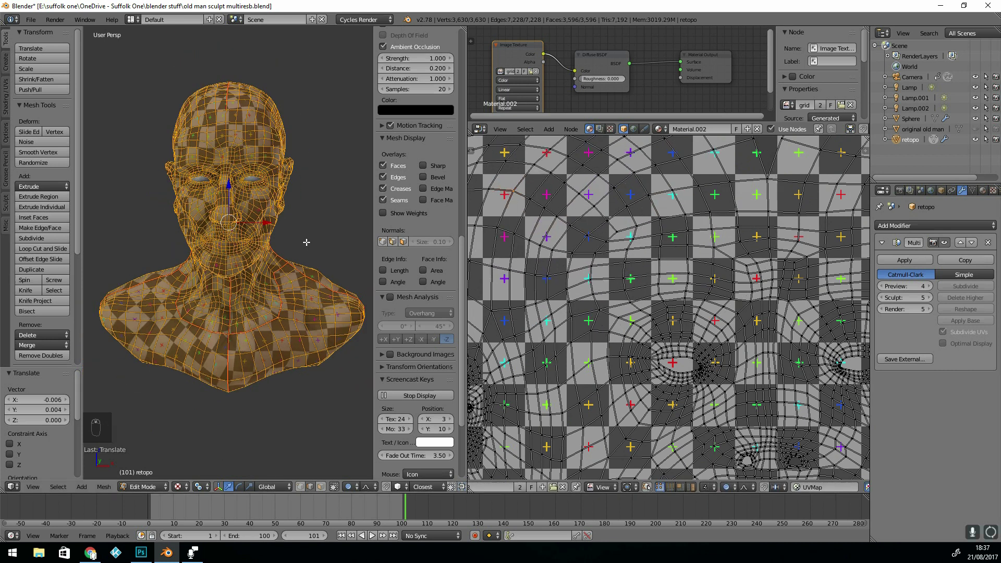
pyautogui.moveTo(308, 241)
pyautogui.mouseDown(button='middle')
pyautogui.moveTo(209, 230)
pyautogui.moveTo(317, 224)
pyautogui.mouseUp(button='middle')
pyautogui.scroll(-6, 706, 298)
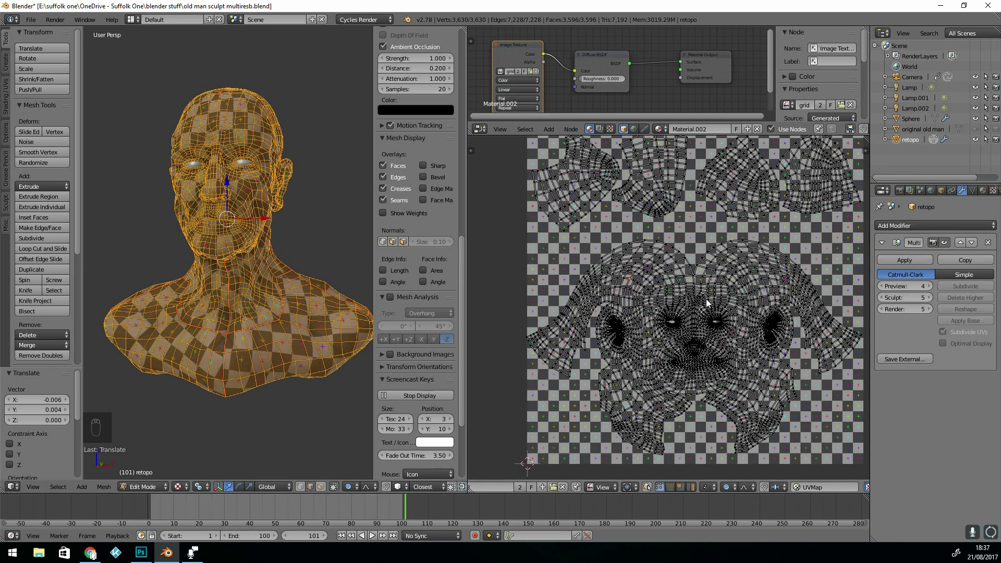
pyautogui.press('a')
pyautogui.press('c')
pyautogui.click(646, 288)
pyautogui.click(646, 290)
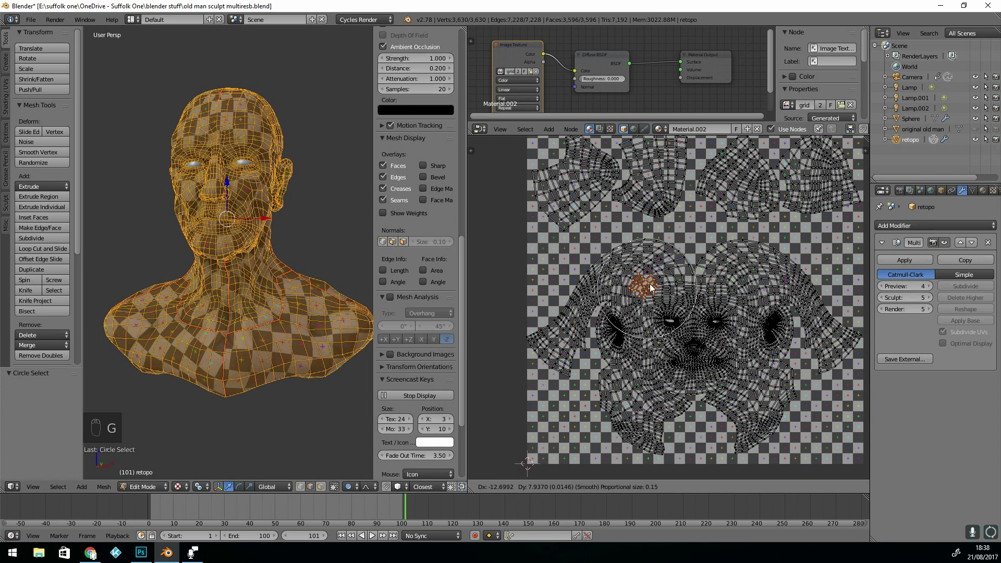
pyautogui.click(733, 290)
pyautogui.press('g')
pyautogui.click(741, 287)
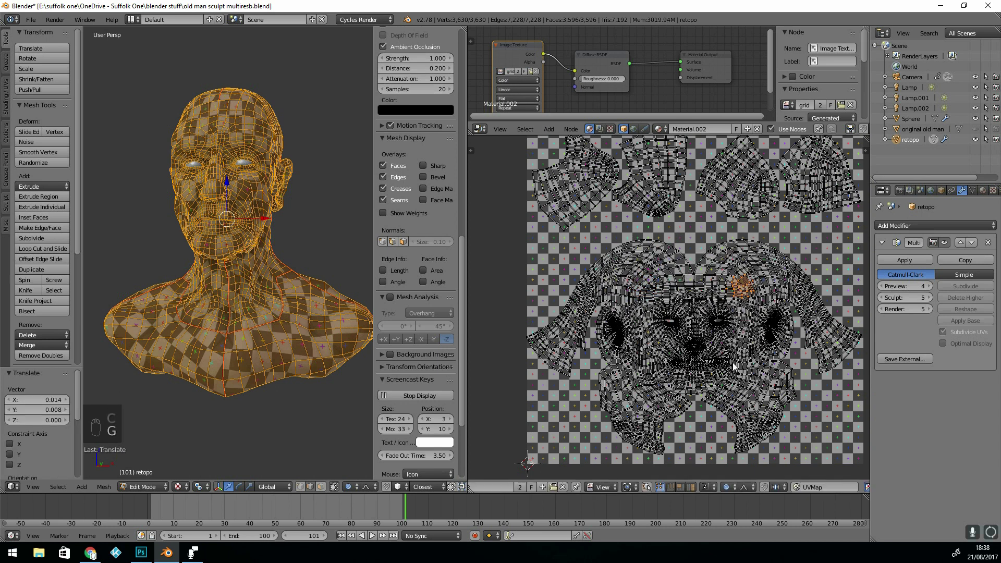
# Circle-select the UV patches on the right and left lower cheeks in turn and move each one outwards and down
pyautogui.press('a')
pyautogui.press('c')
pyautogui.click(735, 374)
pyautogui.rightClick(735, 374)
pyautogui.press('g')
pyautogui.click(735, 374)
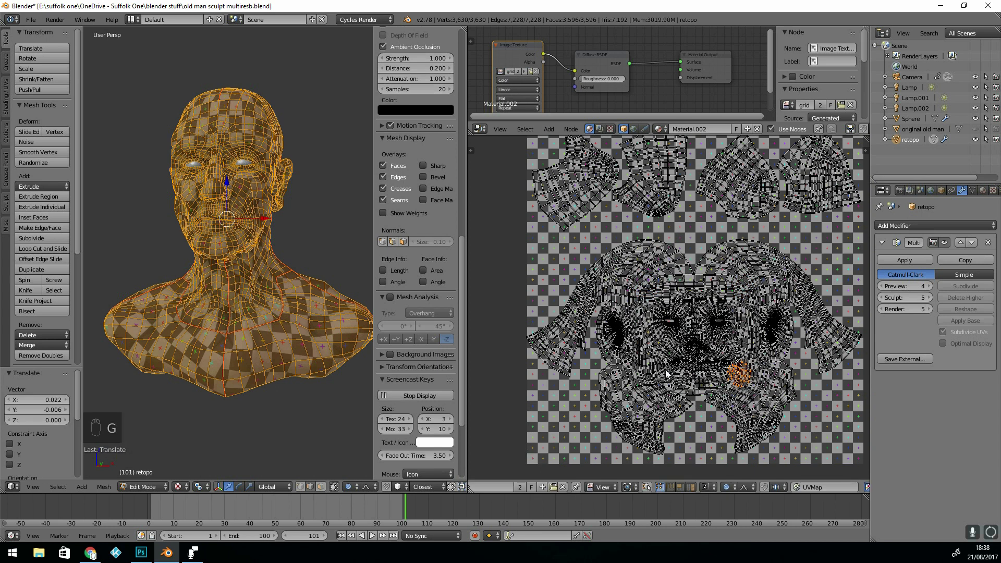
pyautogui.press('a')
pyautogui.press('c')
pyautogui.click(665, 372)
pyautogui.press('g')
pyautogui.click(662, 377)
# Circle-select the UVs at the left outer tip of the head island and move them slightly inwards
pyautogui.moveTo(245, 250); pyautogui.dragTo(344, 288, button='middle')
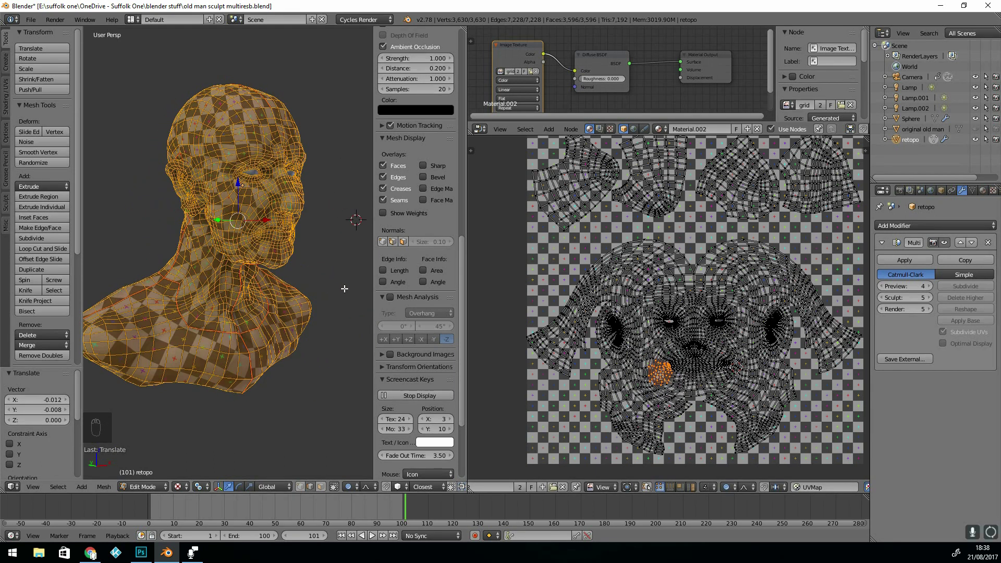
pyautogui.press('a')
pyautogui.press('c')
pyautogui.moveTo(545, 357); pyautogui.dragTo(557, 347)
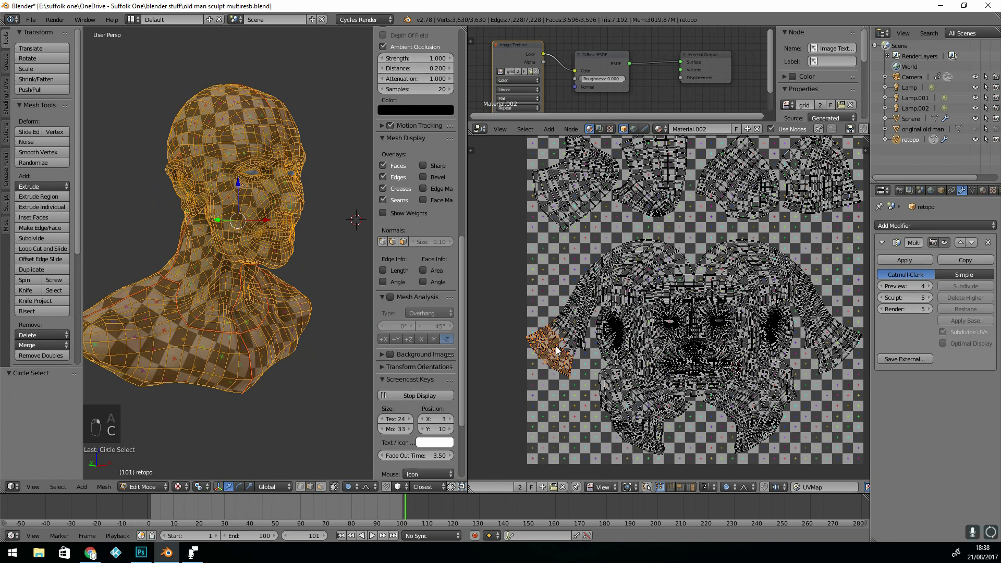
pyautogui.press('g')
pyautogui.click(562, 351)
# Circle-select the UVs at the right outer tip of the head island and move them slightly inwards
pyautogui.press('a')
pyautogui.press('c')
pyautogui.click(836, 347)
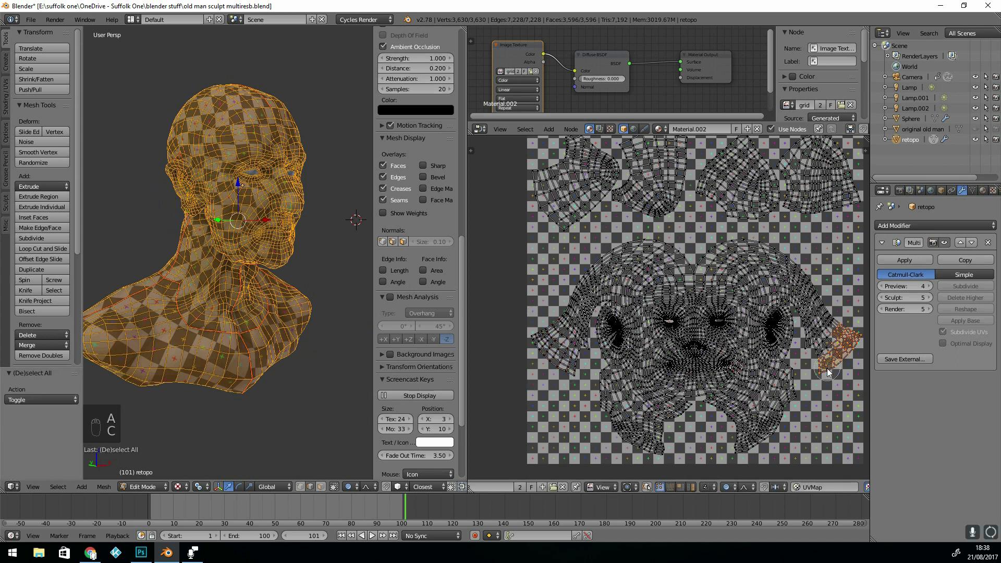
pyautogui.press('g')
pyautogui.click(838, 346)
# Select the whole linked head island, scale it up slightly and move it by about 0.006 in X and 0.003 in Y
pyautogui.press('c')
pyautogui.moveTo(850, 350); pyautogui.dragTo(816, 307)
pyautogui.rightClick(816, 306)
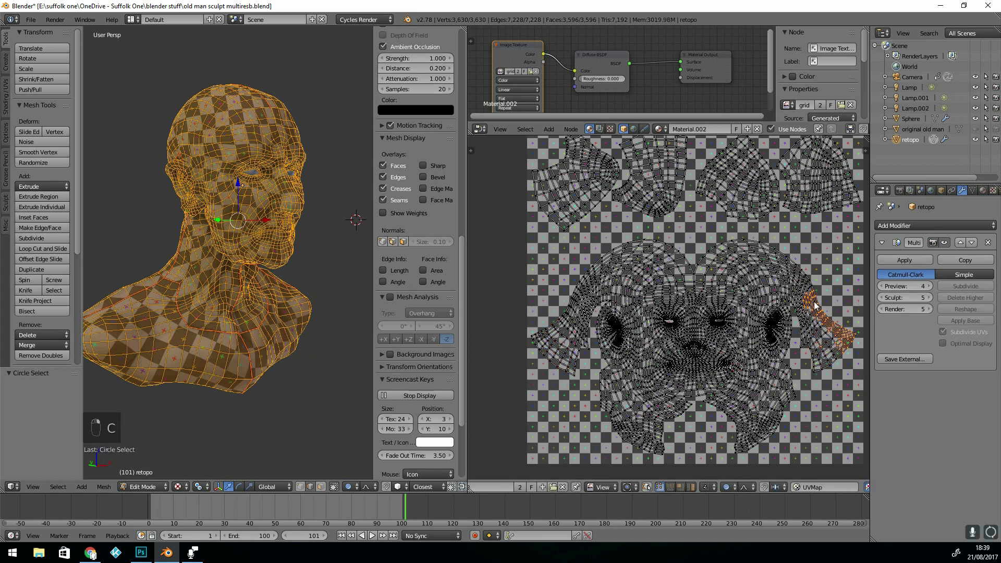
pyautogui.press('l')
pyautogui.press('s')
pyautogui.click(740, 317)
pyautogui.press('g')
pyautogui.click(743, 321)
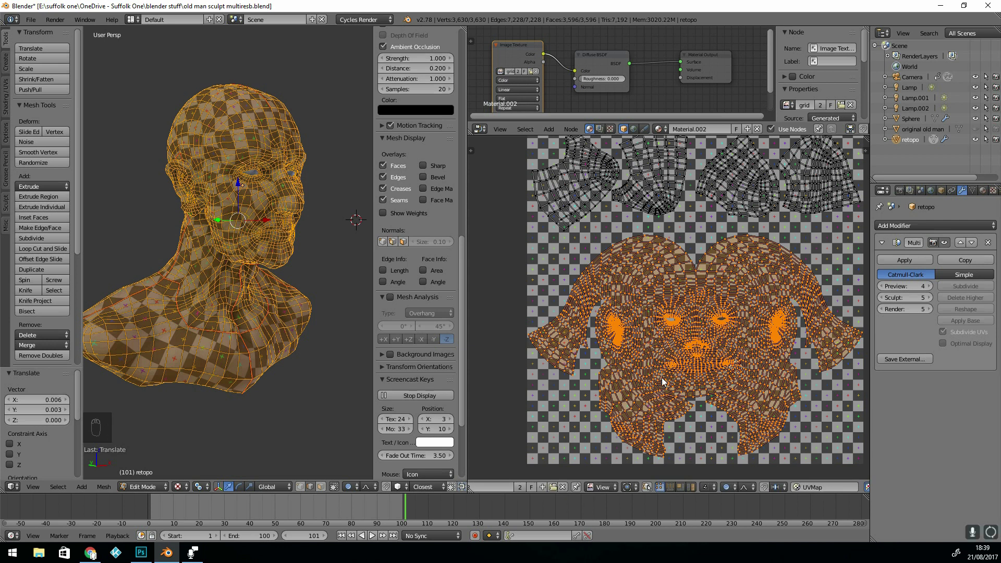
# Circle-select the UV patch on the forehead above and outside the left eye and move it slightly
pyautogui.scroll(3, 659, 382)
pyautogui.press('a')
pyautogui.press('c')
pyautogui.moveTo(639, 222); pyautogui.dragTo(633, 193)
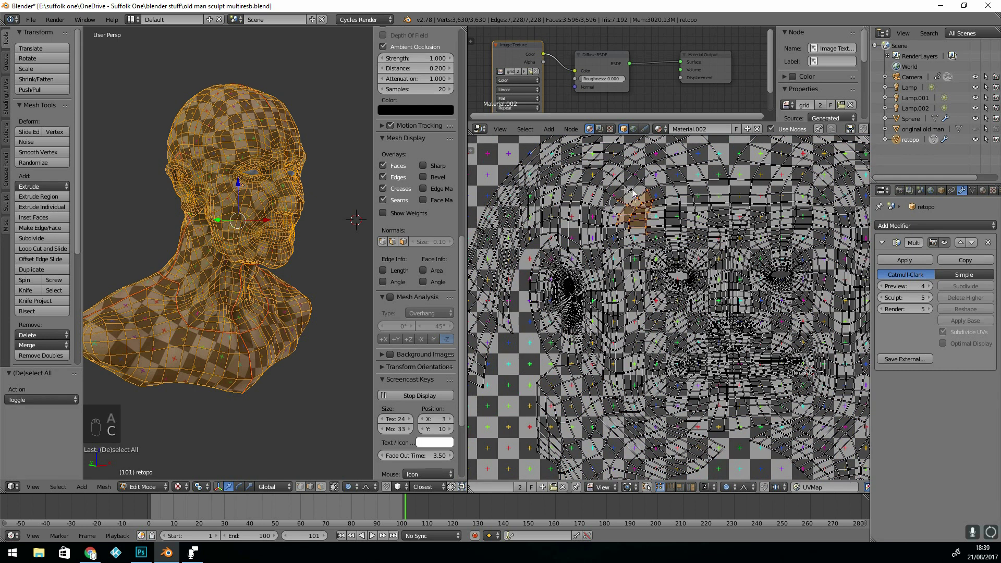
pyautogui.rightClick(632, 194)
pyautogui.press('g')
pyautogui.click(632, 197)
# Circle-select the UV patch on the forehead above and outside the right eye and move it slightly outwards and up
pyautogui.scroll(-1, 633, 197)
pyautogui.moveTo(641, 217); pyautogui.dragTo(563, 223, button='middle')
pyautogui.press('a')
pyautogui.press('c')
pyautogui.moveTo(722, 248); pyautogui.dragTo(719, 235)
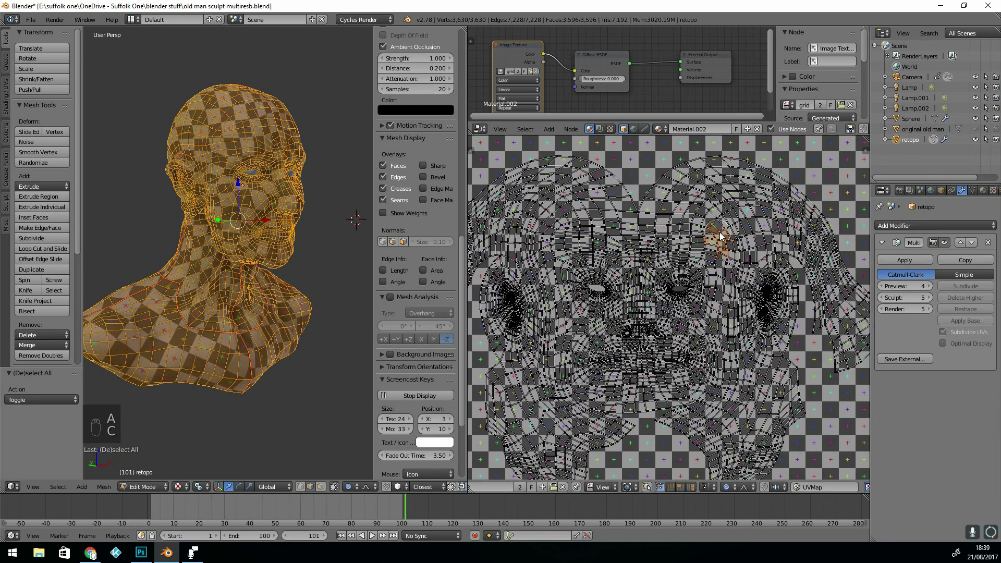
pyautogui.rightClick(721, 238)
pyautogui.press('g')
pyautogui.click(725, 233)
# Circle-select the nose UVs and stretch them along Y by about 1.41 with a smaller proportional editing radius
pyautogui.moveTo(348, 243); pyautogui.dragTo(284, 244, button='middle')
pyautogui.press('a')
pyautogui.press('c')
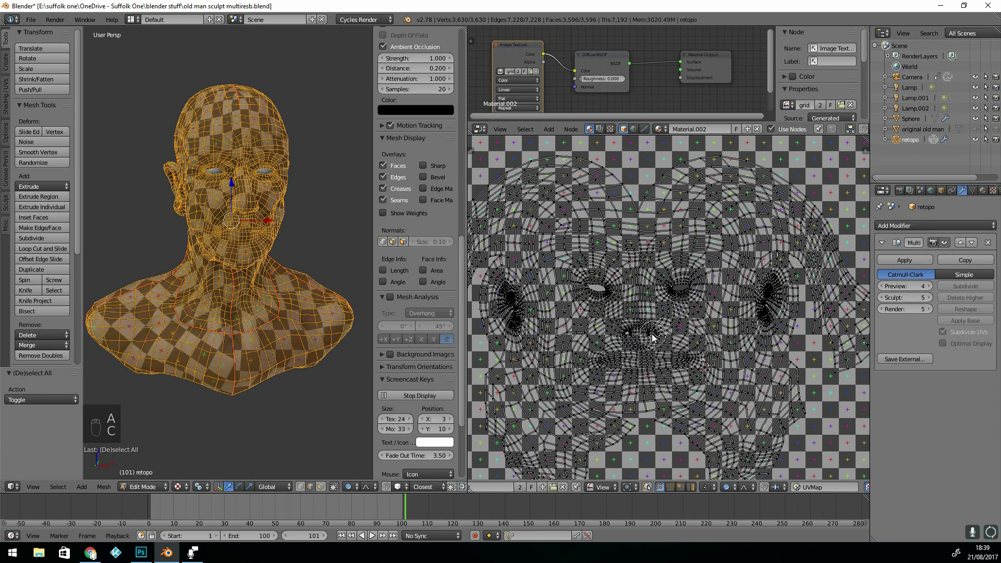
pyautogui.moveTo(652, 338); pyautogui.dragTo(639, 328)
pyautogui.rightClick(640, 322)
pyautogui.press('s')
pyautogui.press('y')
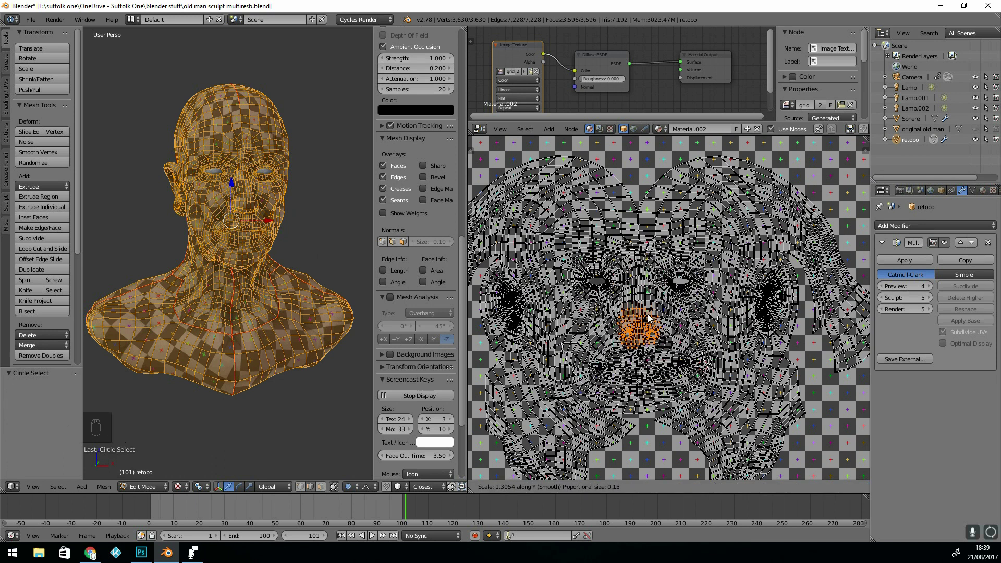
pyautogui.scroll(-3, 649, 316)
pyautogui.click(649, 317)
pyautogui.moveTo(302, 251); pyautogui.dragTo(207, 309, button='middle')
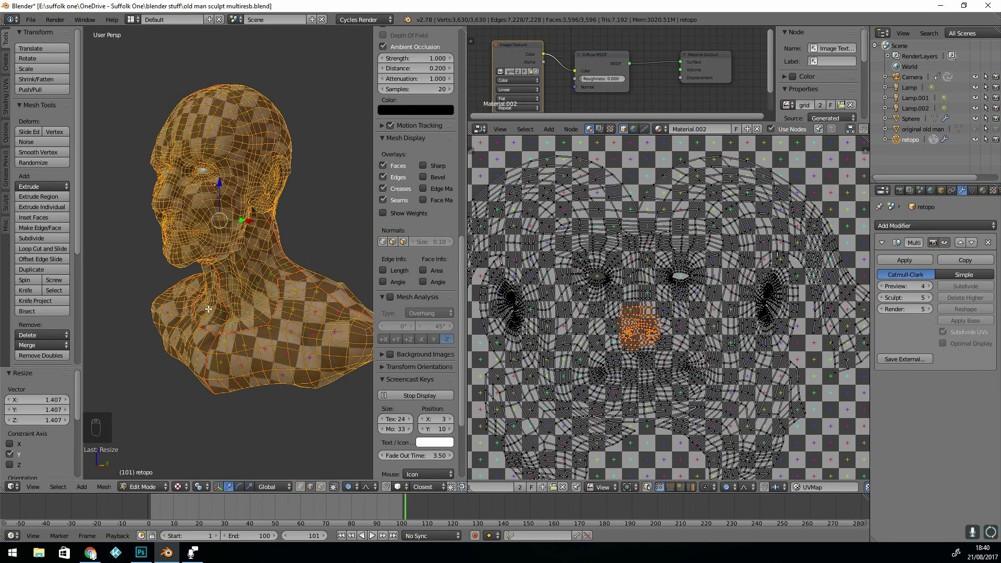